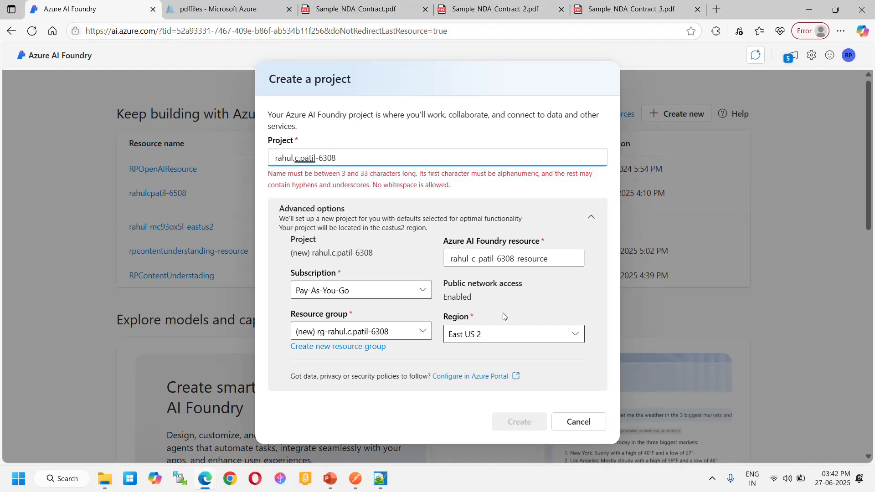
Check the Content Understanding region support table in the Microsoft Learn documentation and return to the project creation form
{"action": "key", "text": "alt+Tab"}
{"action": "key", "text": "Tab"}
{"action": "key", "text": "Tab"}
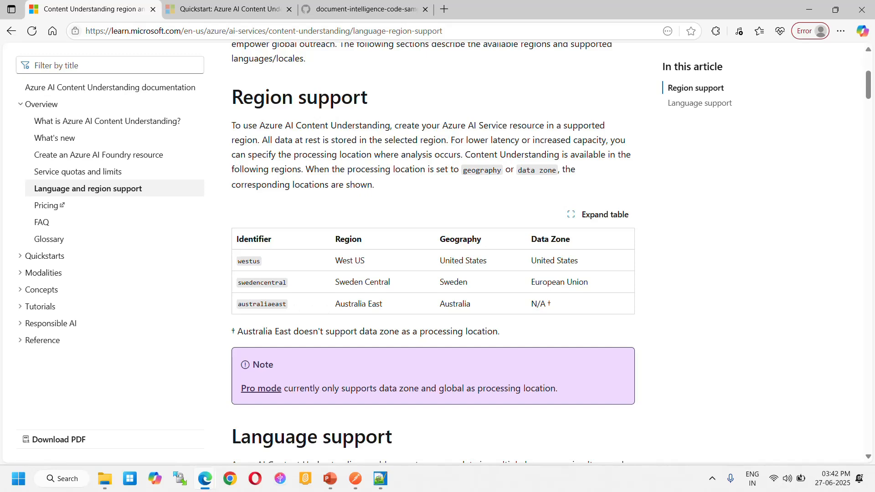
{"action": "key", "text": "alt+Tab"}
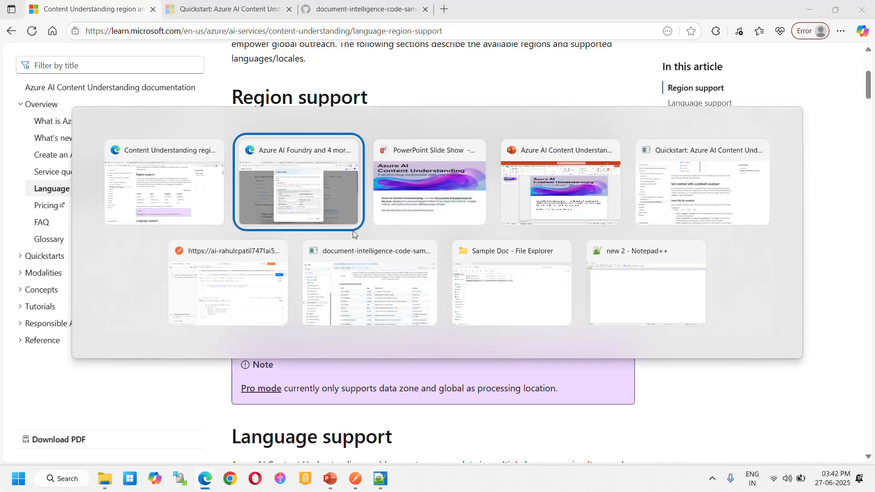
{"action": "left_click", "coordinate": [353, 231]}
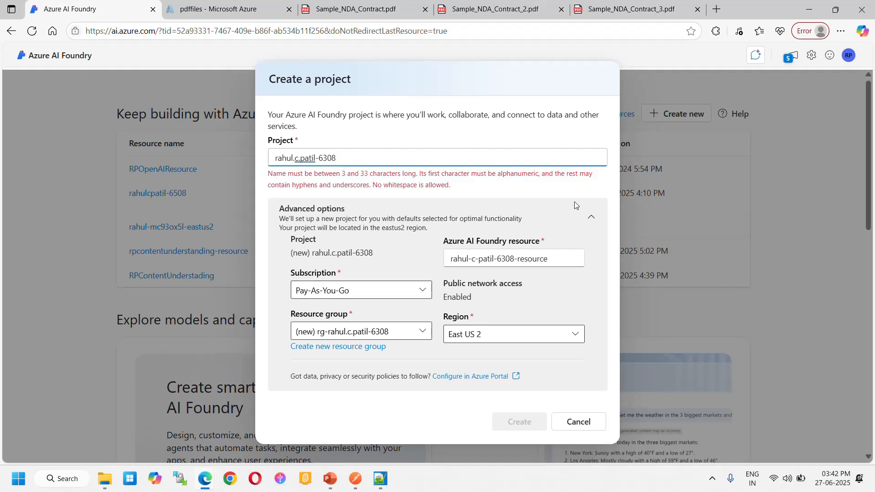
Cancel the new project and open the Content Understanding try-out page in the existing westus project
{"action": "left_click", "coordinate": [568, 430]}
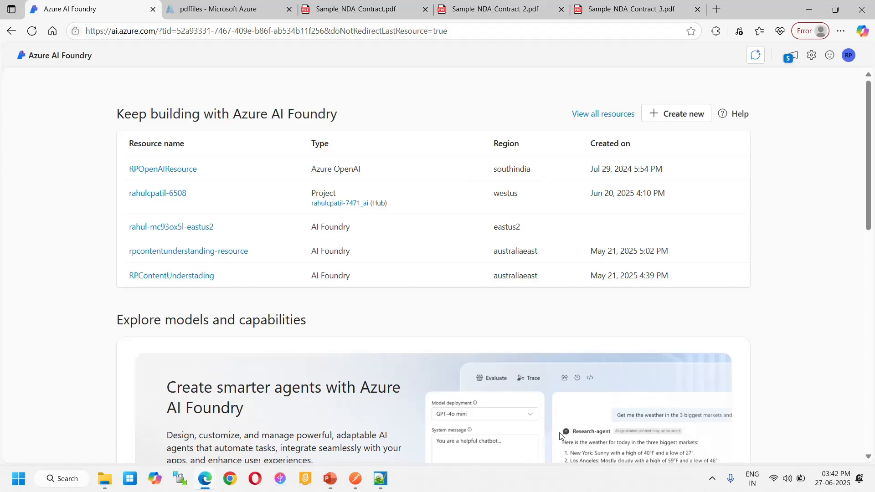
{"action": "left_click", "coordinate": [157, 196]}
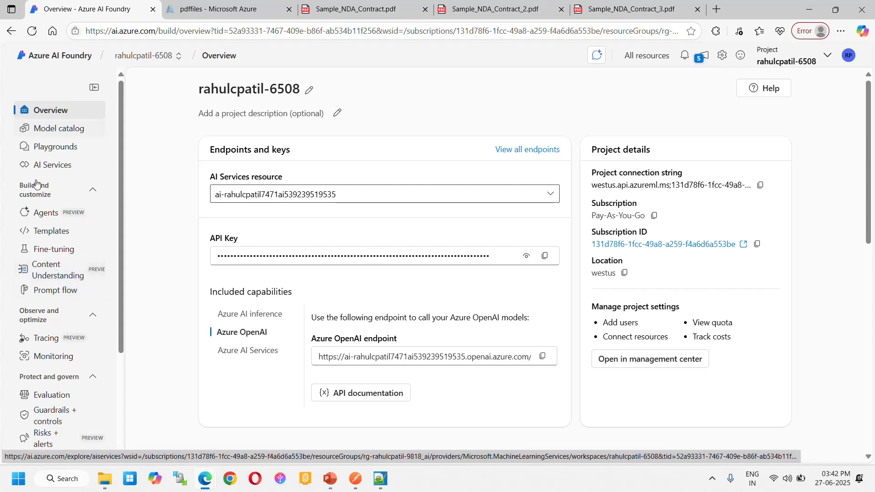
{"action": "left_click", "coordinate": [47, 275]}
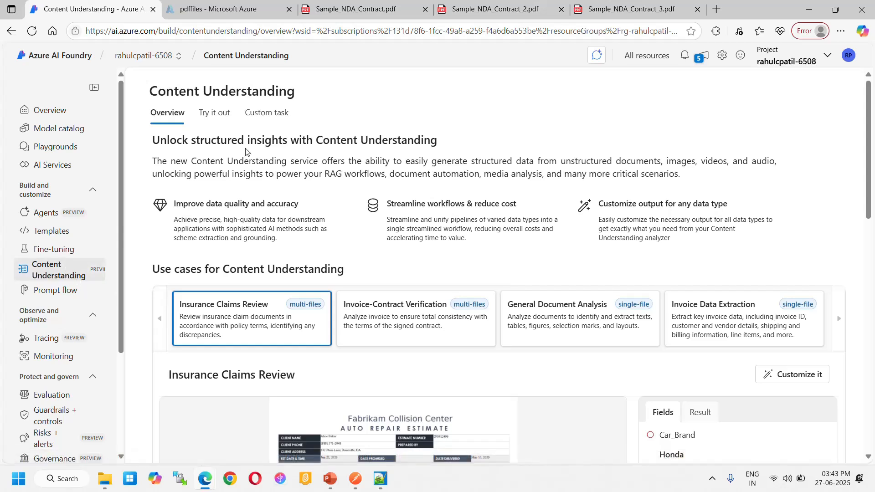
{"action": "left_click", "coordinate": [215, 114]}
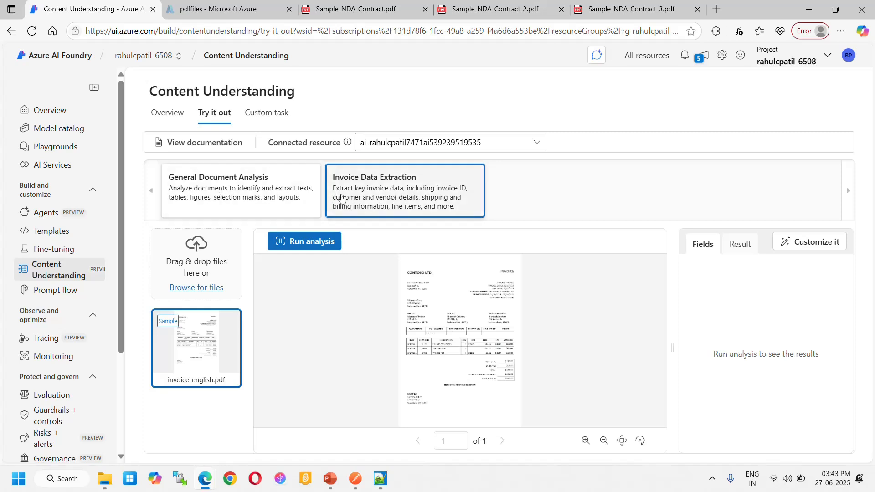
Create a custom single-file content analysis task named cu-task-NDADocExtraction
{"action": "left_click", "coordinate": [258, 118]}
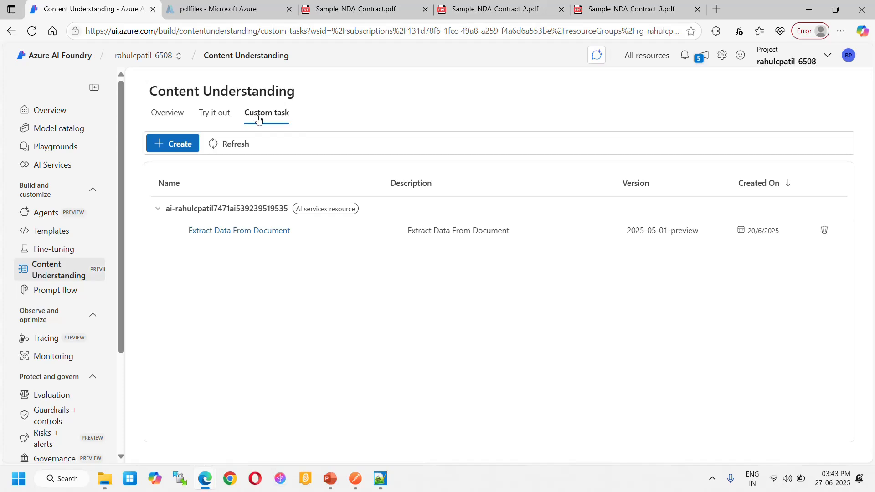
{"action": "left_click", "coordinate": [168, 151]}
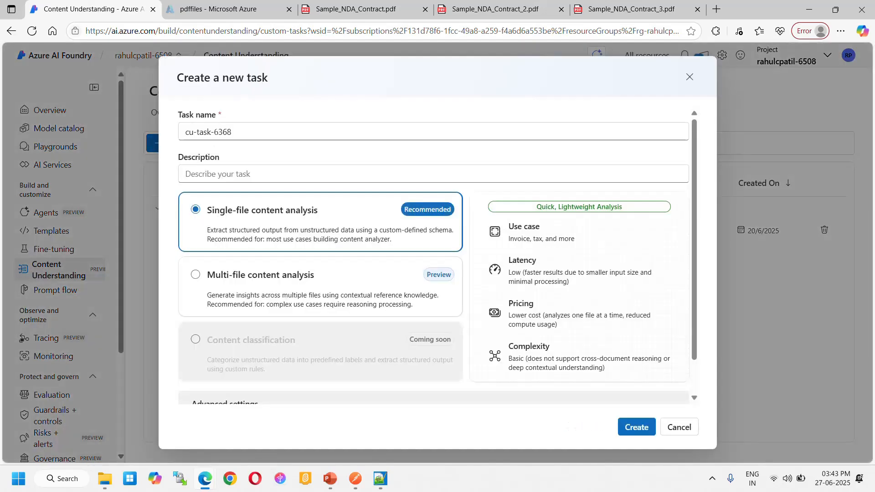
{"action": "left_click", "coordinate": [215, 133]}
{"action": "key", "text": "shift+End"}
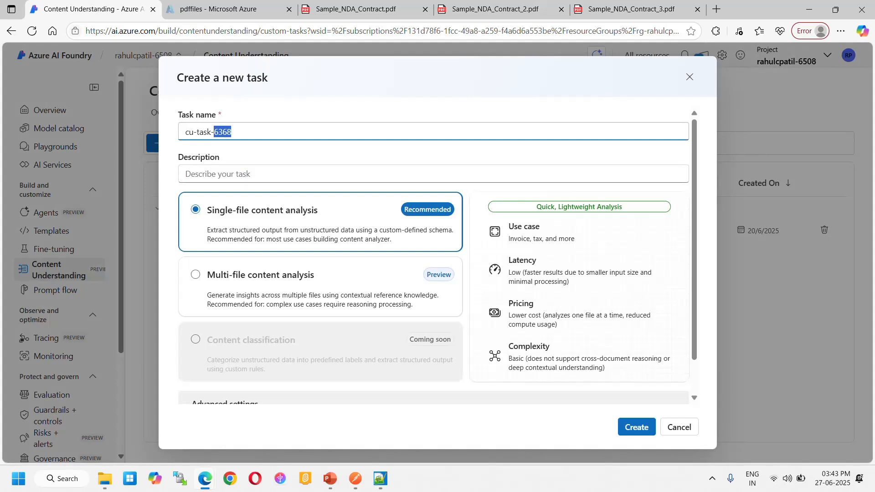
{"action": "type", "text": "NDA"}
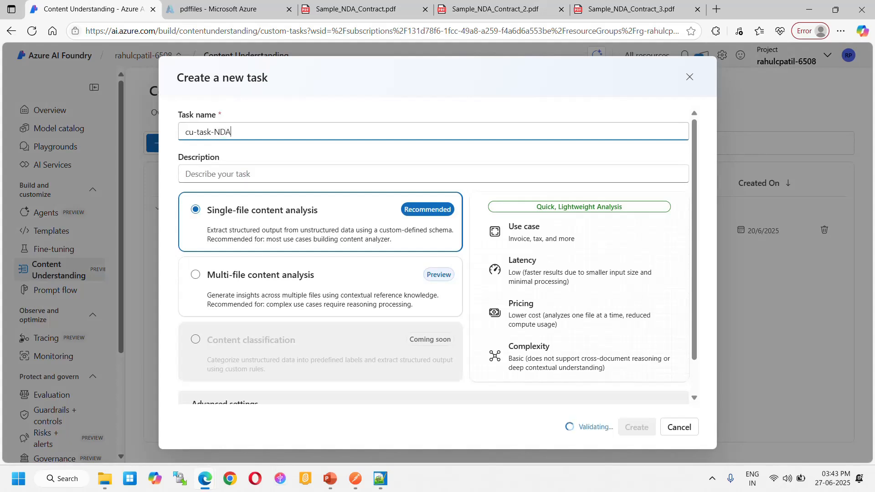
{"action": "type", "text": "Doc"}
{"action": "key", "text": "BackSpace"}
{"action": "key", "text": "BackSpace"}
{"action": "type", "text": "oc"}
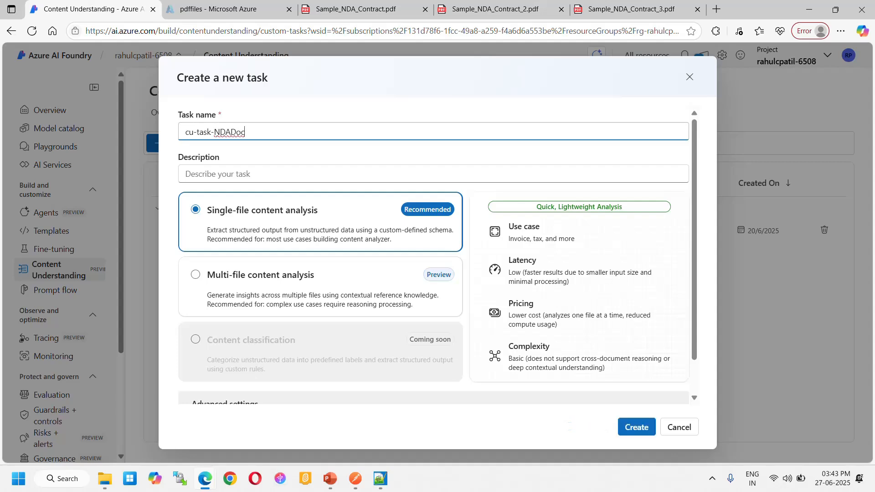
{"action": "type", "text": "Extraction"}
{"action": "left_click", "coordinate": [635, 431]}
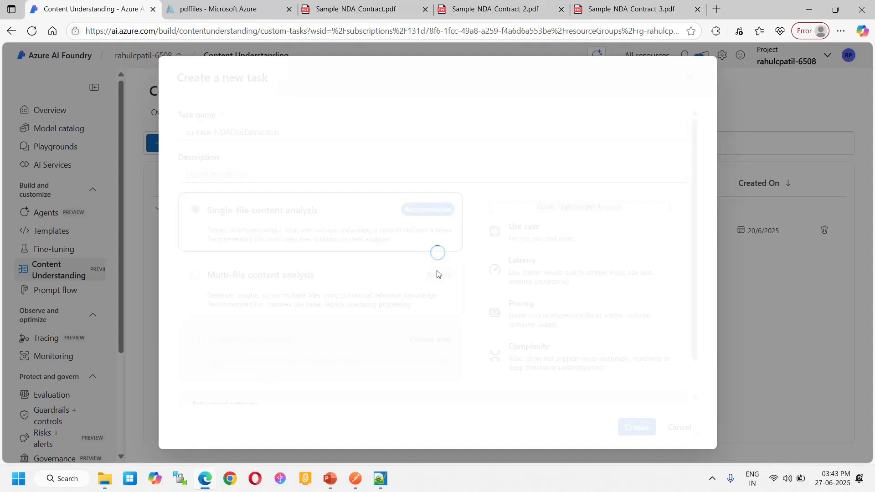
Look through the three sample NDA contracts, Sample_NDA_Contract.pdf, Sample_NDA_Contract_2.pdf and Sample_NDA_Contract_3.pdf
{"action": "left_click", "coordinate": [349, 9]}
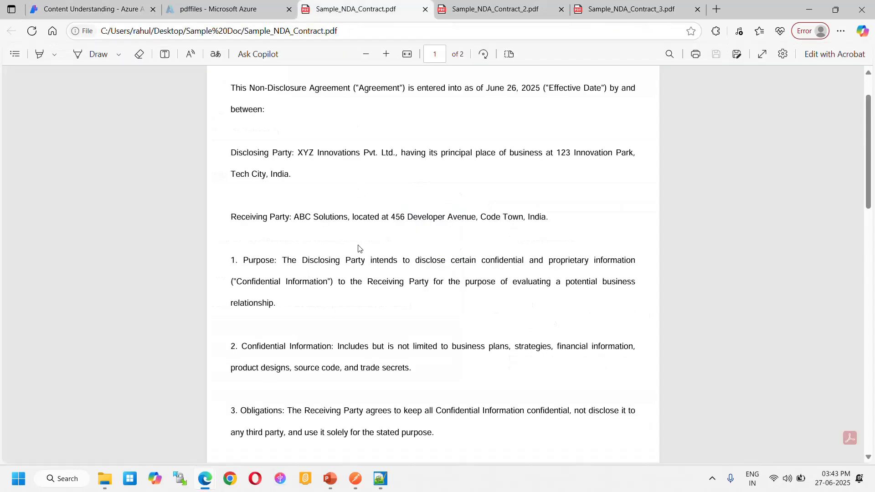
{"action": "scroll", "coordinate": [358, 248], "scroll_direction": "up", "scroll_amount": 1}
{"action": "scroll", "coordinate": [424, 236], "scroll_direction": "down", "scroll_amount": 15}
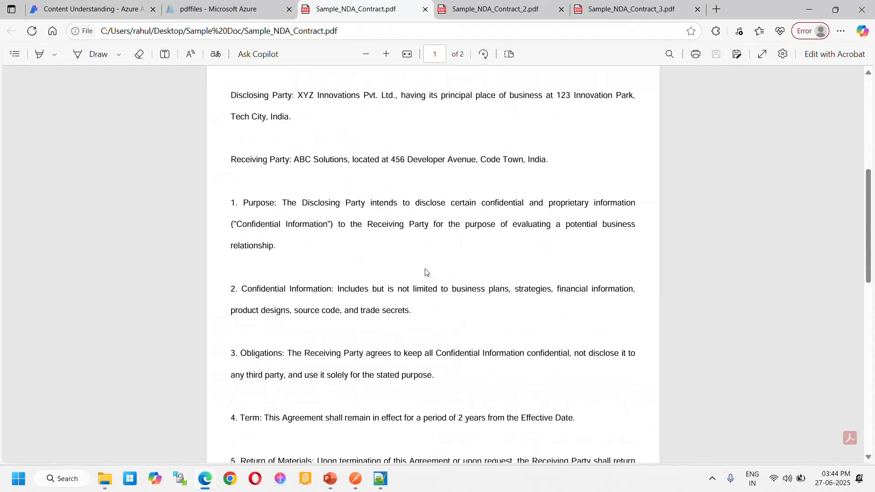
{"action": "scroll", "coordinate": [390, 307], "scroll_direction": "up", "scroll_amount": 12}
{"action": "scroll", "coordinate": [415, 300], "scroll_direction": "up", "scroll_amount": 5}
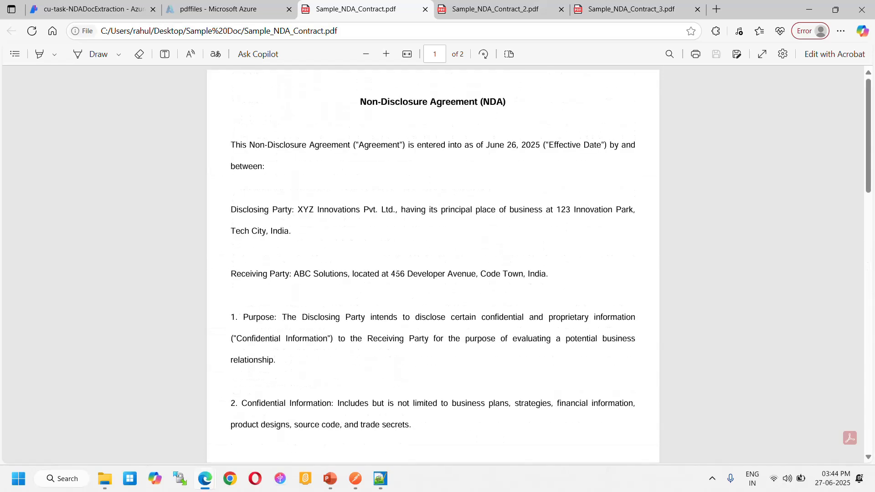
{"action": "left_click", "coordinate": [472, 17]}
{"action": "scroll", "coordinate": [391, 293], "scroll_direction": "up", "scroll_amount": 15}
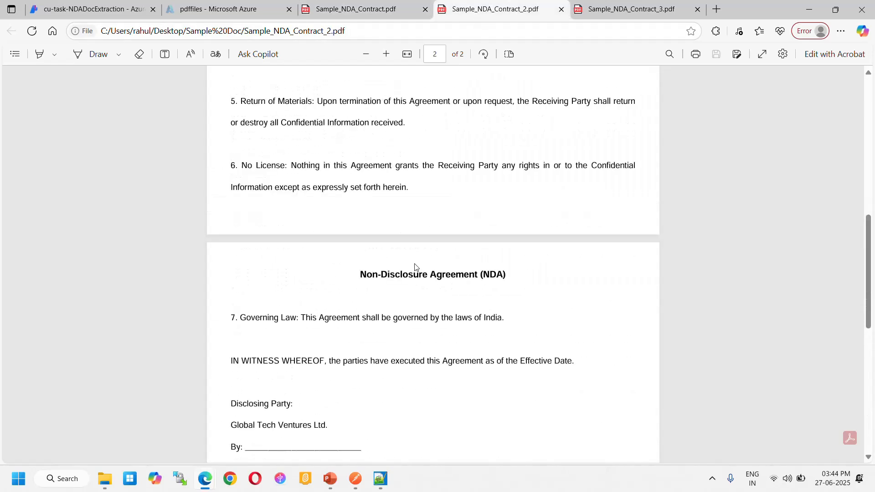
{"action": "left_click", "coordinate": [606, 10]}
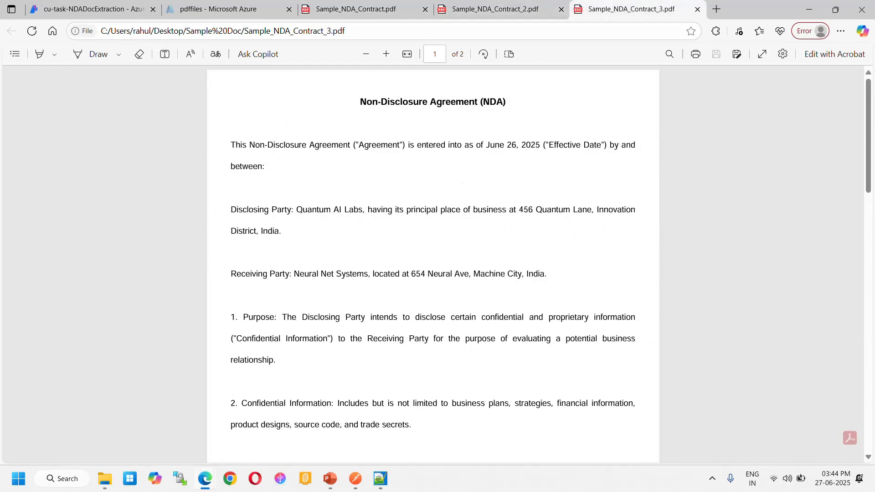
{"action": "left_click", "coordinate": [350, 9]}
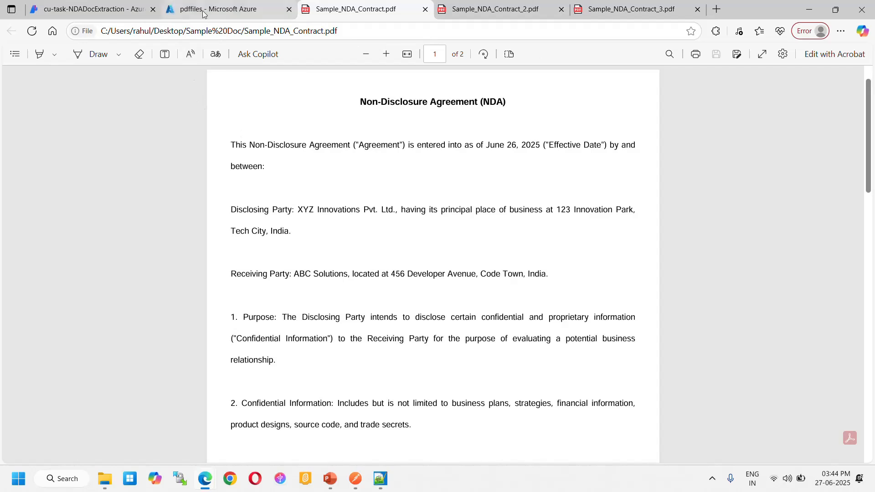
Upload Sample_NDA_Contract.pdf as the task's test file and create the schema from the Document analysis template
{"action": "left_click", "coordinate": [76, 8]}
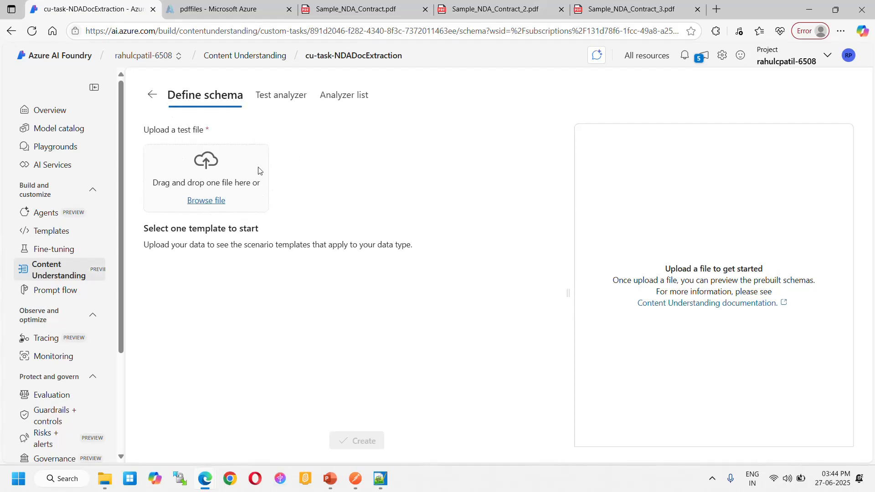
{"action": "left_click", "coordinate": [205, 201]}
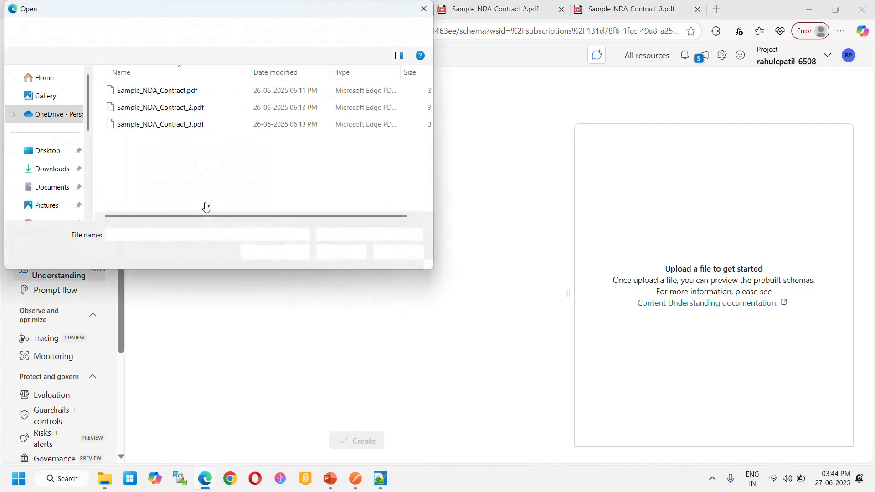
{"action": "left_click", "coordinate": [157, 91]}
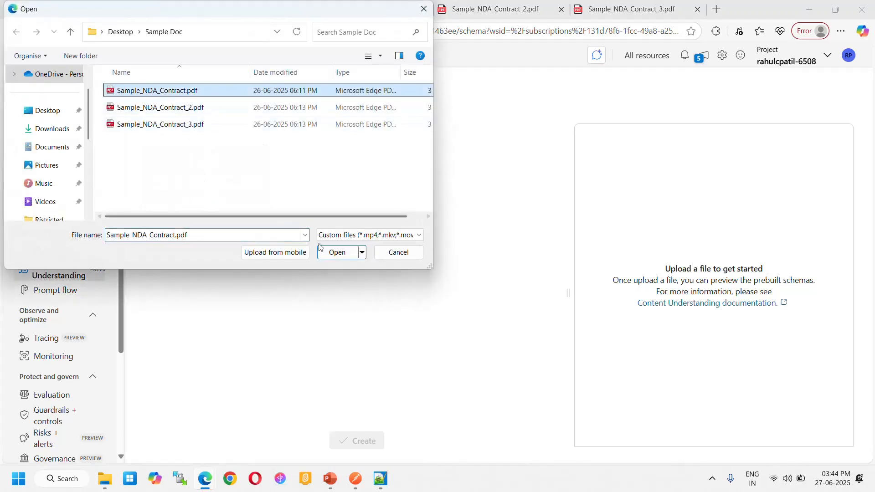
{"action": "left_click", "coordinate": [337, 253]}
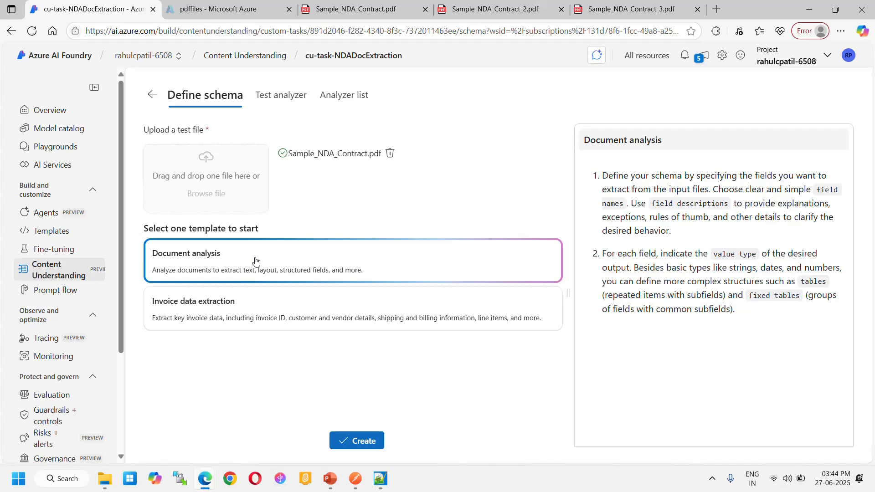
{"action": "left_click", "coordinate": [358, 440]}
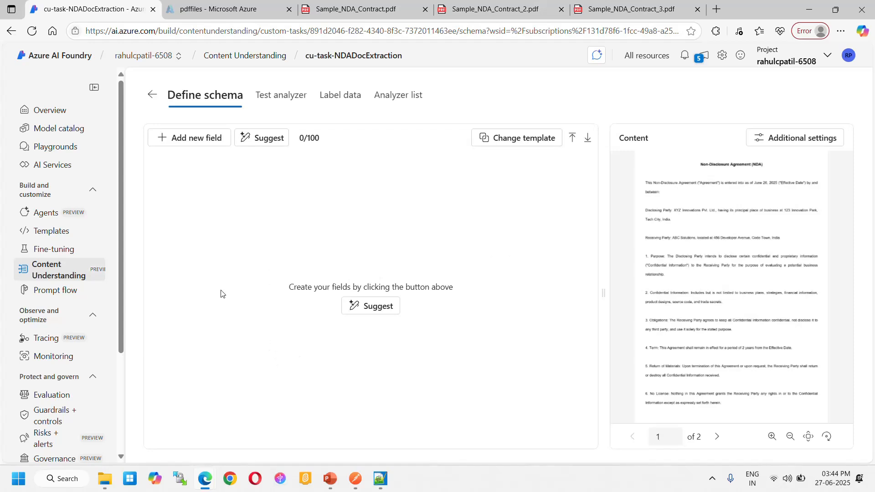
Generate suggested schema fields from the uploaded contract and review the full list
{"action": "left_click", "coordinate": [262, 138]}
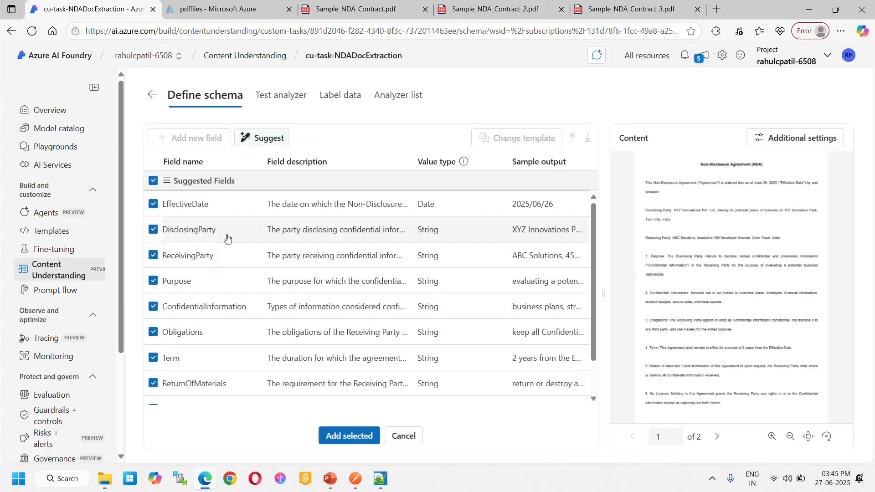
{"action": "scroll", "coordinate": [215, 269], "scroll_direction": "down", "scroll_amount": 2}
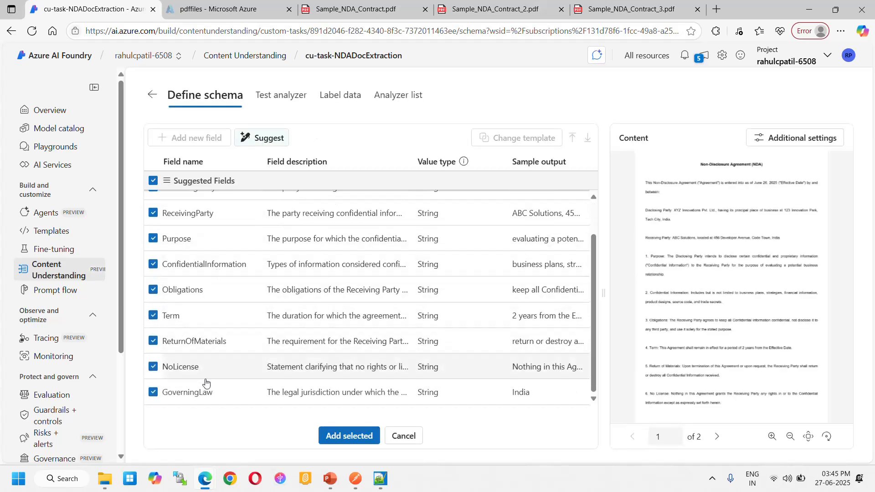
{"action": "scroll", "coordinate": [240, 350], "scroll_direction": "up", "scroll_amount": 2}
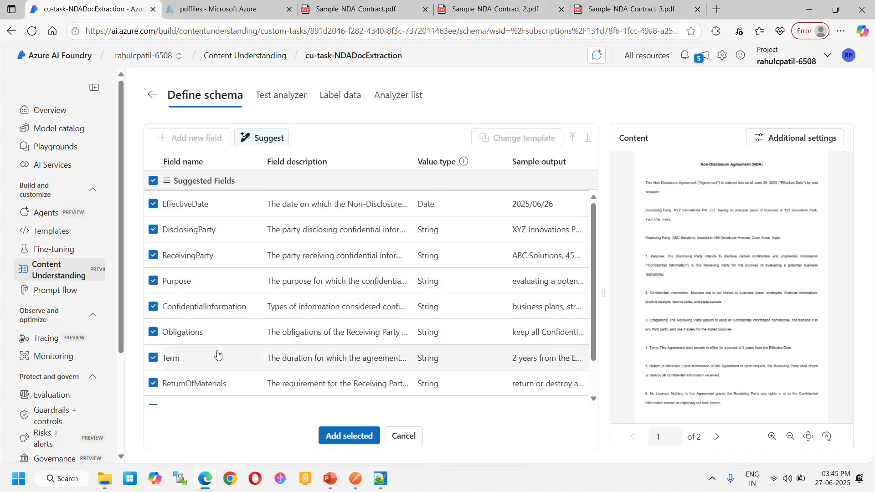
{"action": "scroll", "coordinate": [217, 355], "scroll_direction": "down", "scroll_amount": 1}
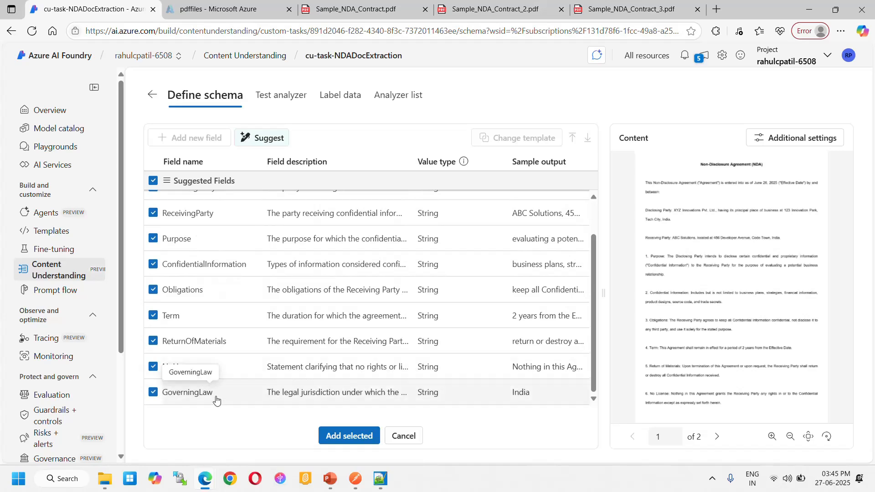
Review the clauses and the signature section of Sample_NDA_Contract.pdf for details relevant to the suggested fields
{"action": "left_click", "coordinate": [358, 8]}
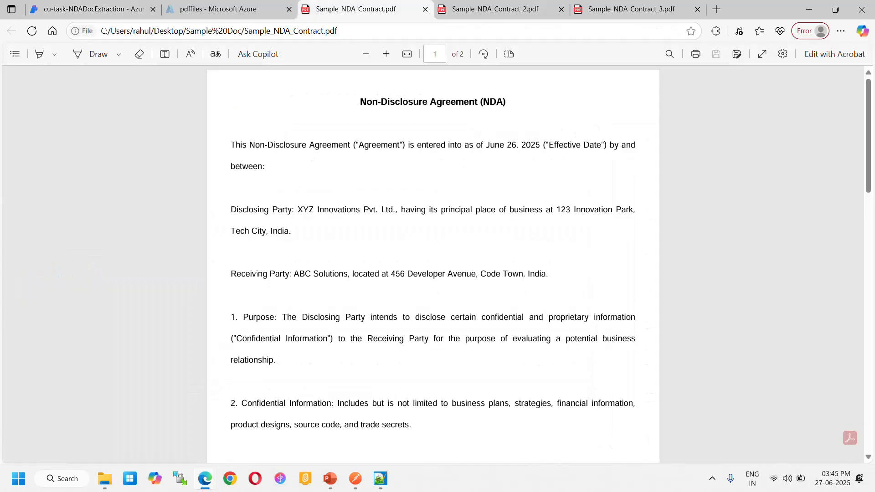
{"action": "scroll", "coordinate": [274, 322], "scroll_direction": "down", "scroll_amount": 15}
{"action": "scroll", "coordinate": [308, 351], "scroll_direction": "up", "scroll_amount": 6}
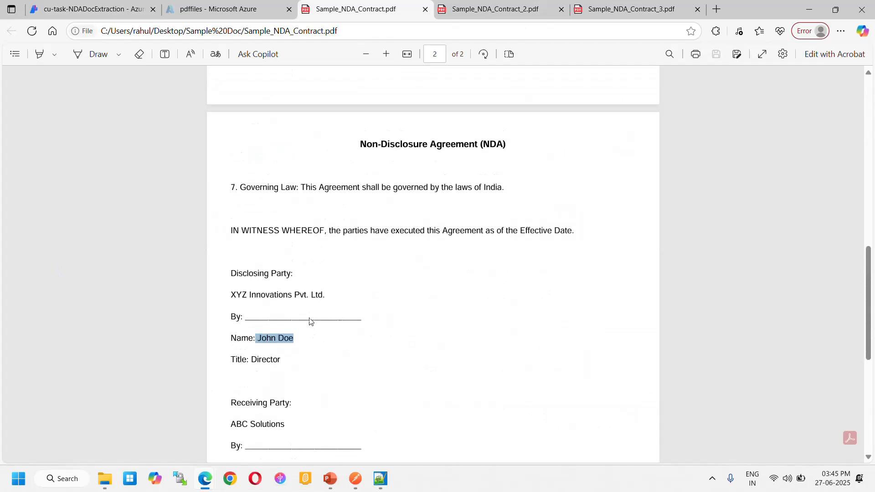
{"action": "scroll", "coordinate": [310, 322], "scroll_direction": "up", "scroll_amount": 8}
{"action": "scroll", "coordinate": [296, 322], "scroll_direction": "down", "scroll_amount": 10}
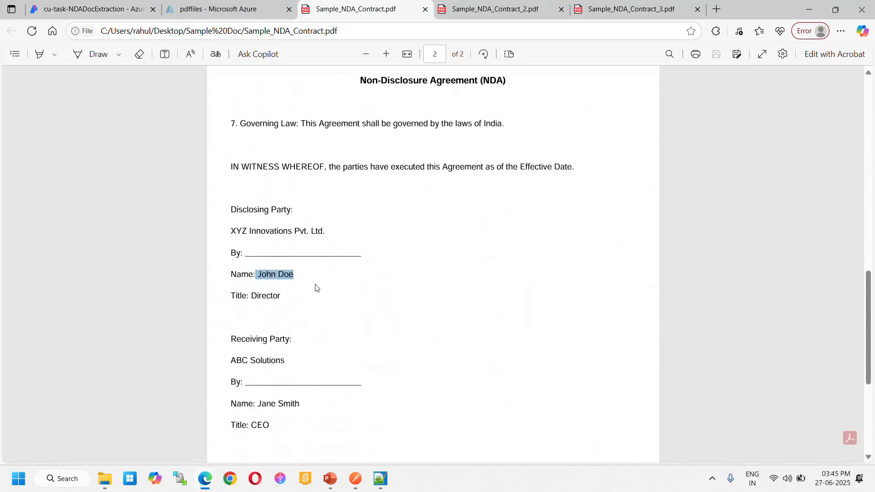
{"action": "left_click", "coordinate": [316, 287]}
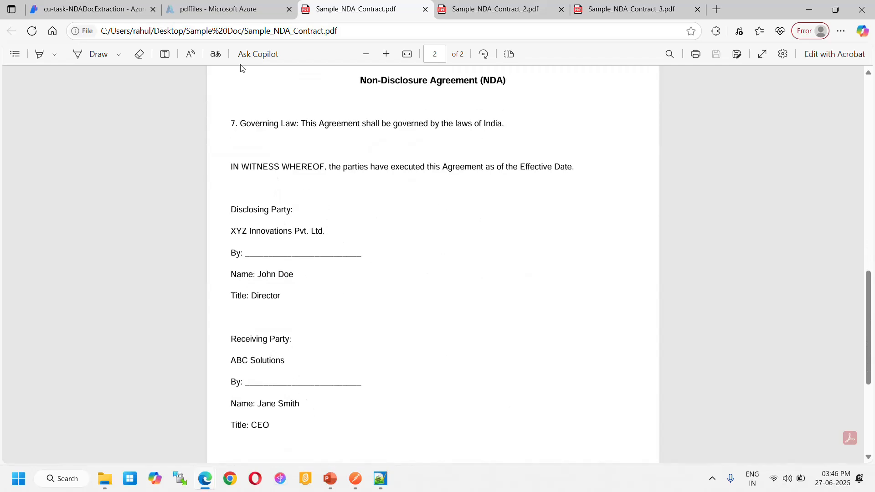
Exclude ConfidentialInformation, Obligations, ReturnOfMaterials, NoLicense and GoverningLaw from the suggested fields in the Azure AI Foundry task, and add the remaining fields to the schema
{"action": "left_click", "coordinate": [76, 12]}
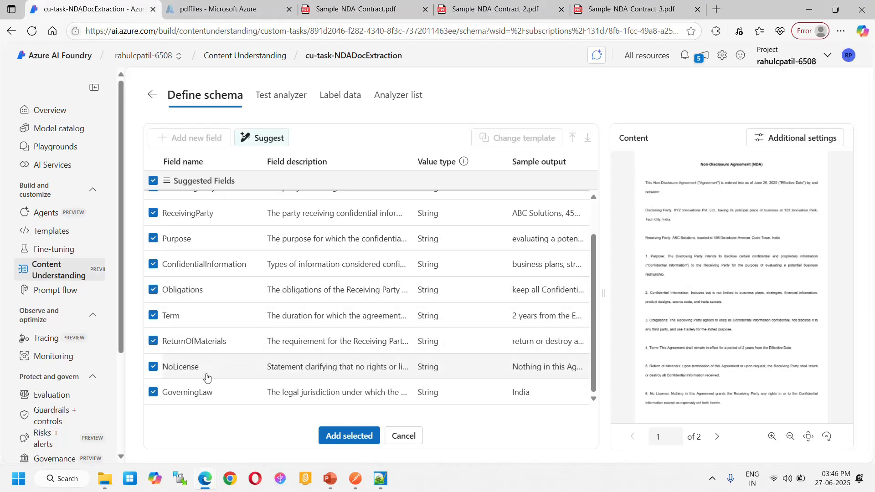
{"action": "scroll", "coordinate": [178, 307], "scroll_direction": "up", "scroll_amount": 2}
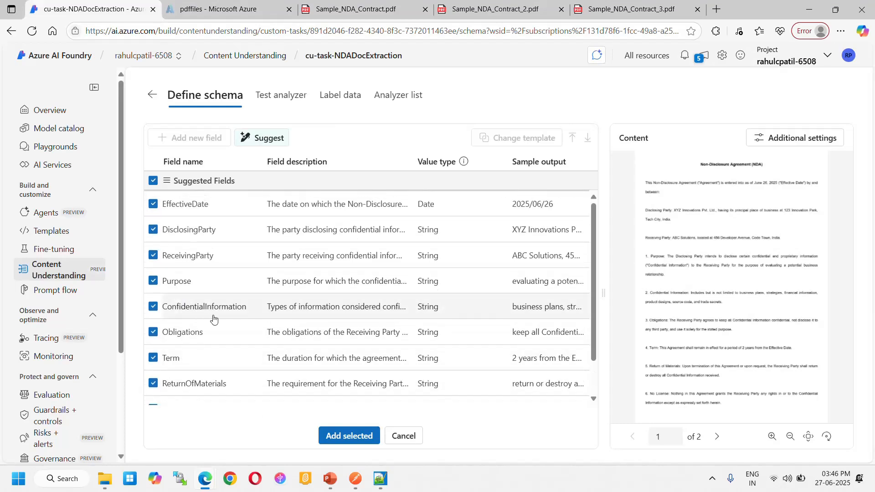
{"action": "left_click", "coordinate": [154, 306]}
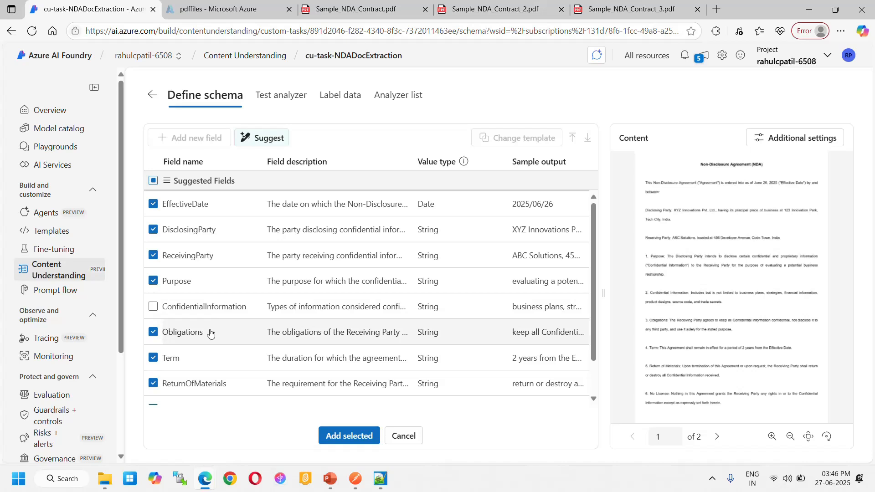
{"action": "left_click", "coordinate": [153, 332]}
{"action": "scroll", "coordinate": [152, 339], "scroll_direction": "down", "scroll_amount": 1}
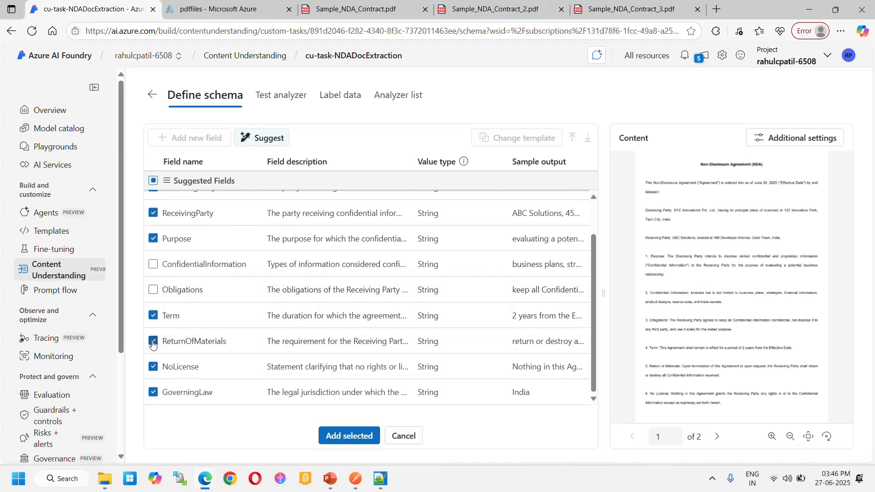
{"action": "left_click", "coordinate": [152, 343]}
{"action": "left_click", "coordinate": [154, 367]}
{"action": "left_click", "coordinate": [153, 392]}
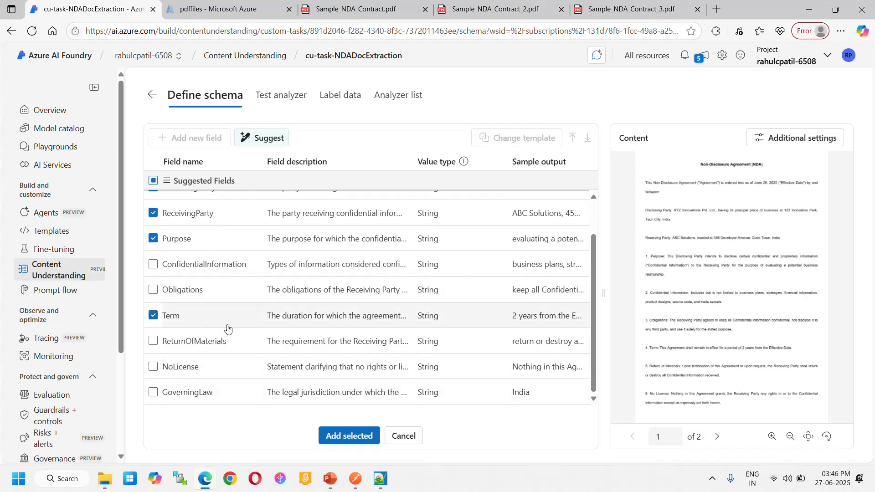
{"action": "scroll", "coordinate": [205, 313], "scroll_direction": "up", "scroll_amount": 1}
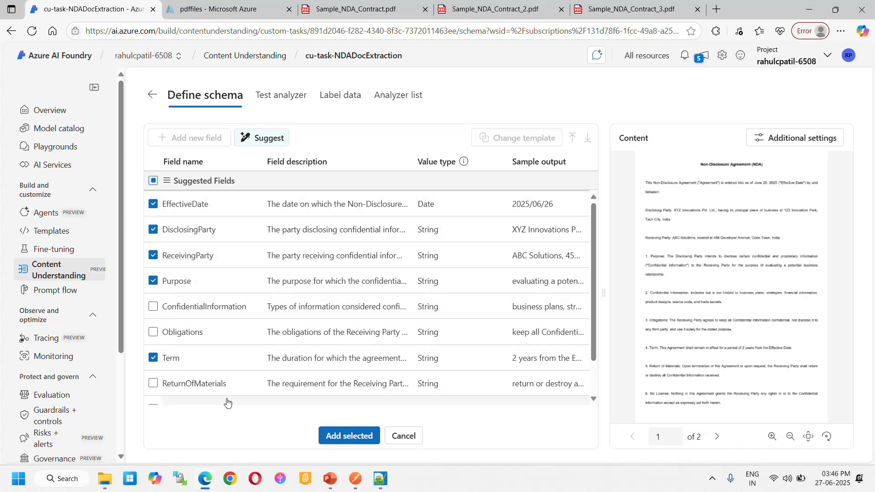
{"action": "scroll", "coordinate": [222, 337], "scroll_direction": "down", "scroll_amount": 1}
{"action": "scroll", "coordinate": [224, 337], "scroll_direction": "up", "scroll_amount": 1}
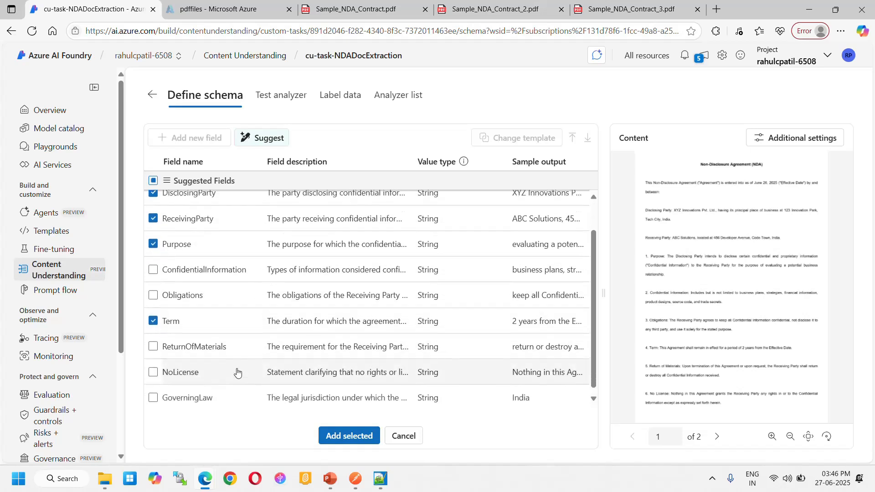
{"action": "left_click", "coordinate": [351, 438]}
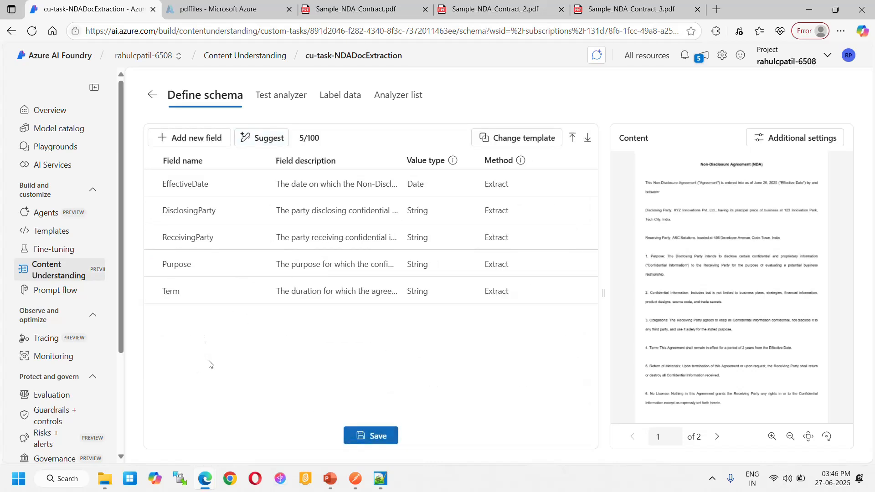
Start a new schema field and name it DisclosingPartyPOC
{"action": "left_click", "coordinate": [190, 139]}
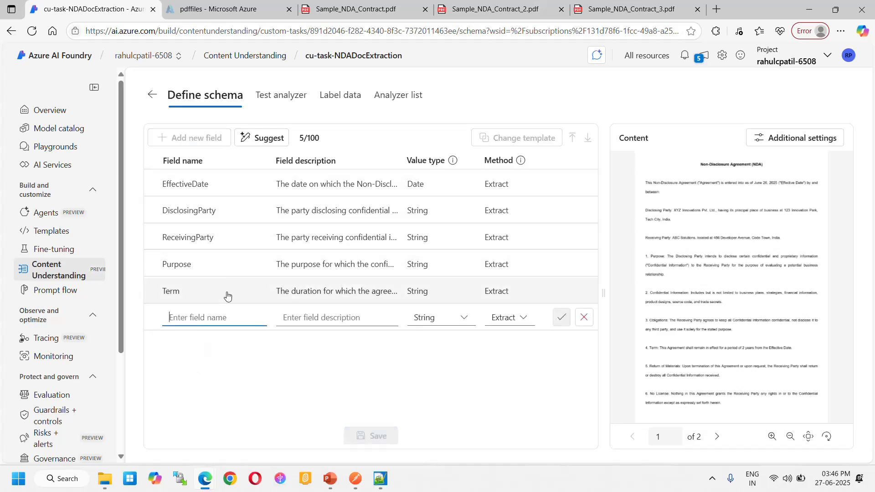
{"action": "type", "text": "Disclo"}
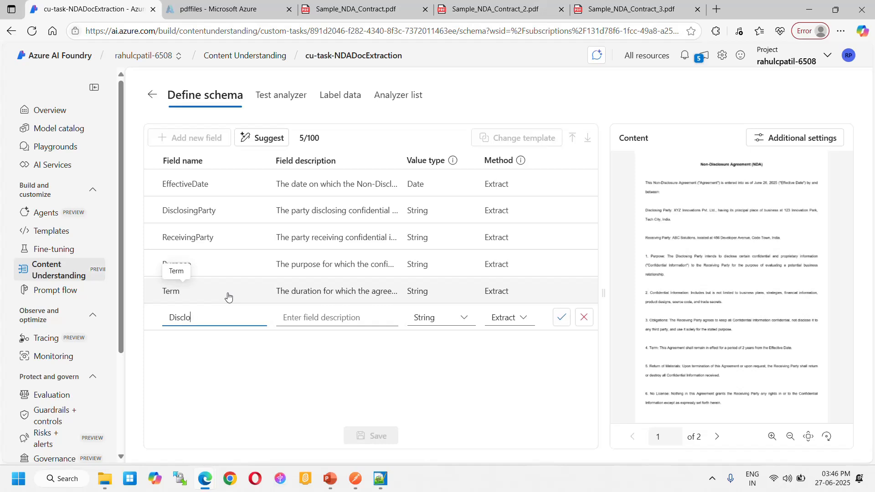
{"action": "type", "text": "sing"}
{"action": "key", "text": "BackSpace"}
{"action": "type", "text": "PartyPOC"}
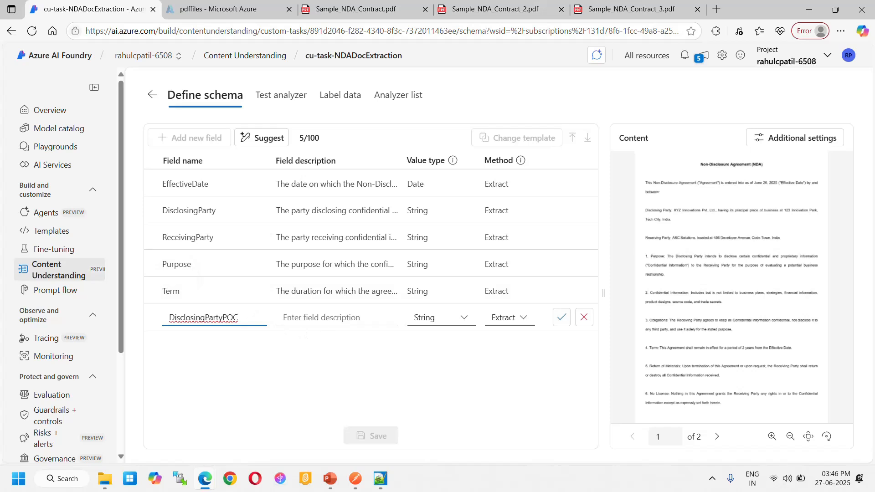
Describe the DisclosingPartyPOC field as "Disclosing Party POC" and add it as a String with the Extract method
{"action": "left_click_drag", "start_coordinate": [246, 318], "coordinate": [168, 318]}
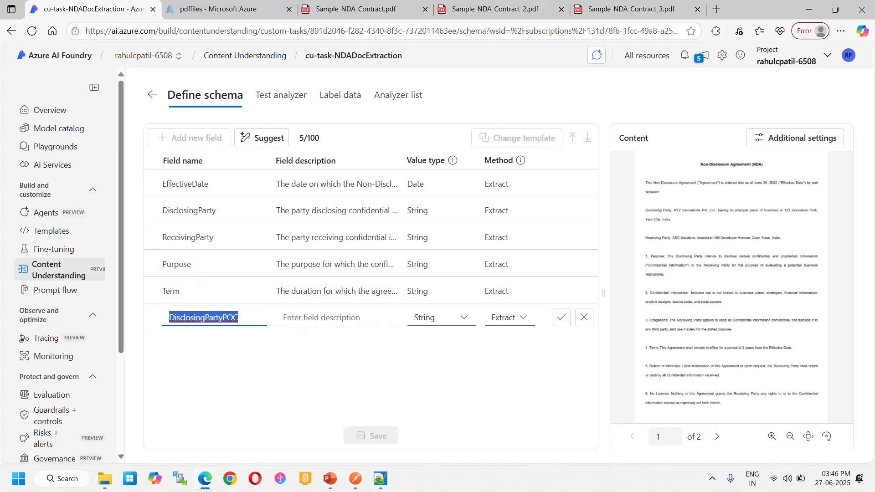
{"action": "key", "text": "ctrl+c"}
{"action": "key", "text": "Tab"}
{"action": "key", "text": "ctrl+v"}
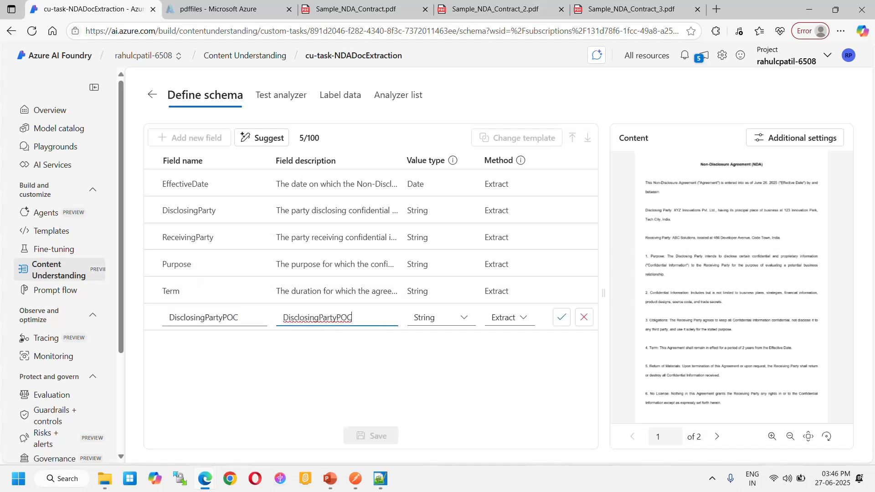
{"action": "left_click", "coordinate": [318, 318]}
{"action": "left_click", "coordinate": [525, 319]}
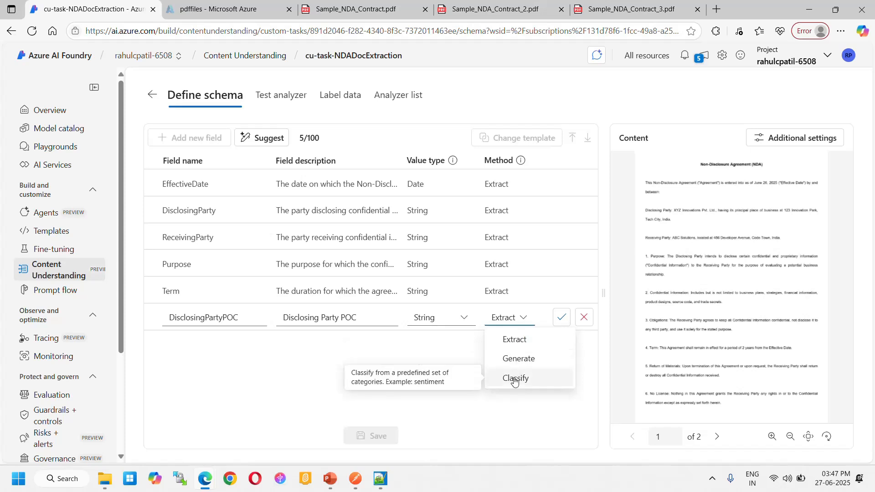
{"action": "left_click", "coordinate": [513, 345]}
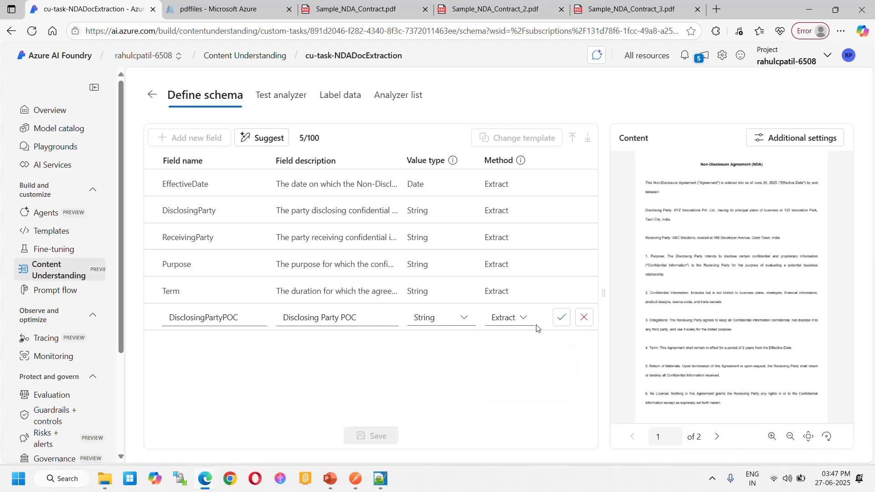
{"action": "left_click", "coordinate": [561, 317]}
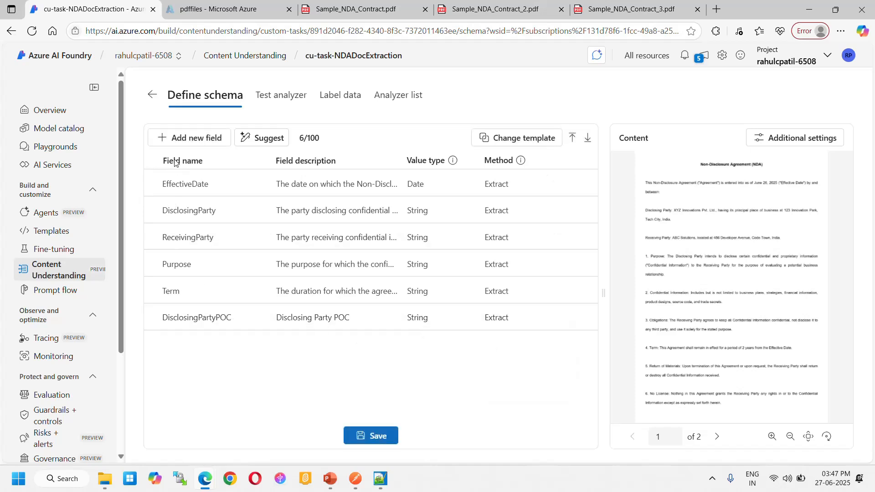
Start another new schema field and name it ReceivingPartyPOC, without spaces
{"action": "left_click", "coordinate": [175, 139]}
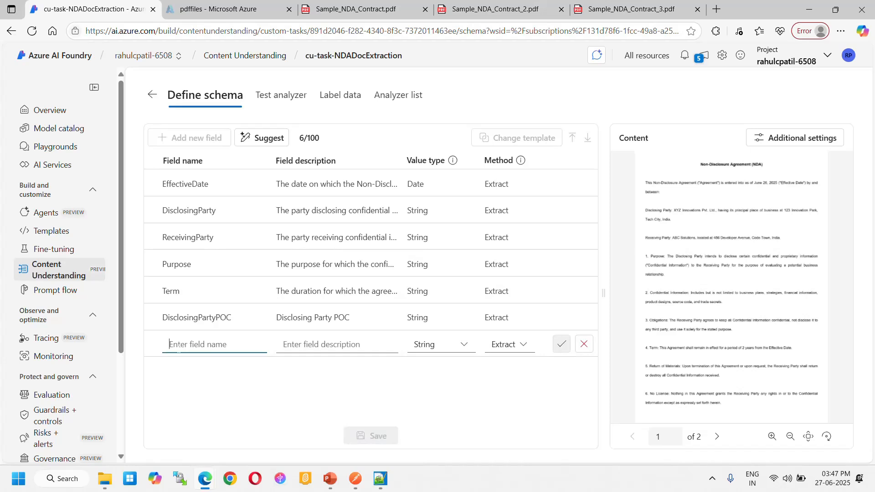
{"action": "type", "text": "Rec"}
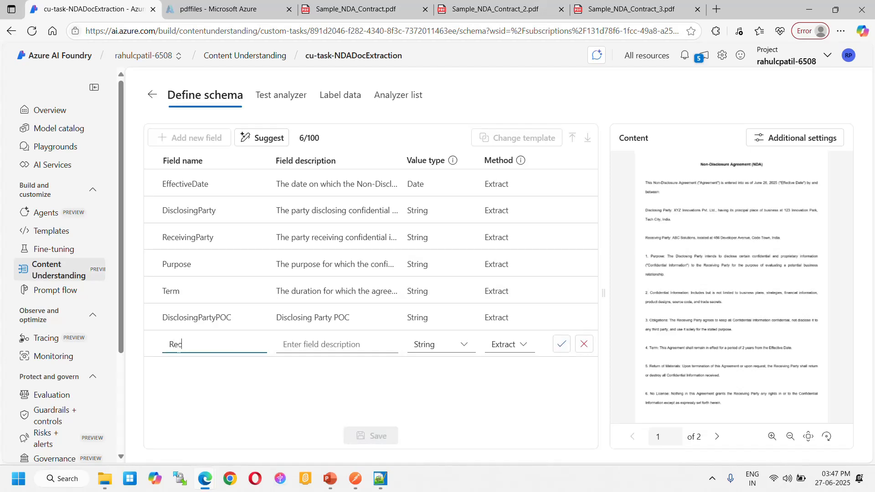
{"action": "type", "text": "eiving Pa"}
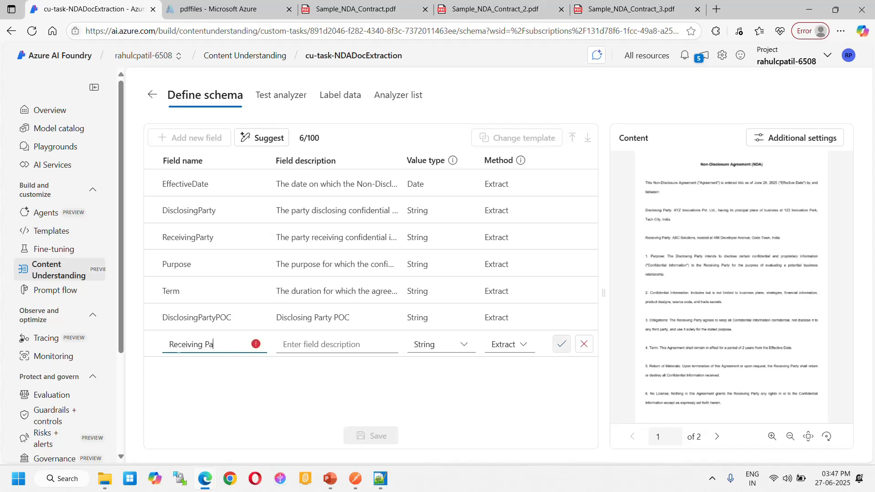
{"action": "type", "text": "rty POC"}
{"action": "mouse_move", "coordinate": [258, 348]}
{"action": "key", "text": "BackSpace"}
{"action": "key", "text": "BackSpace"}
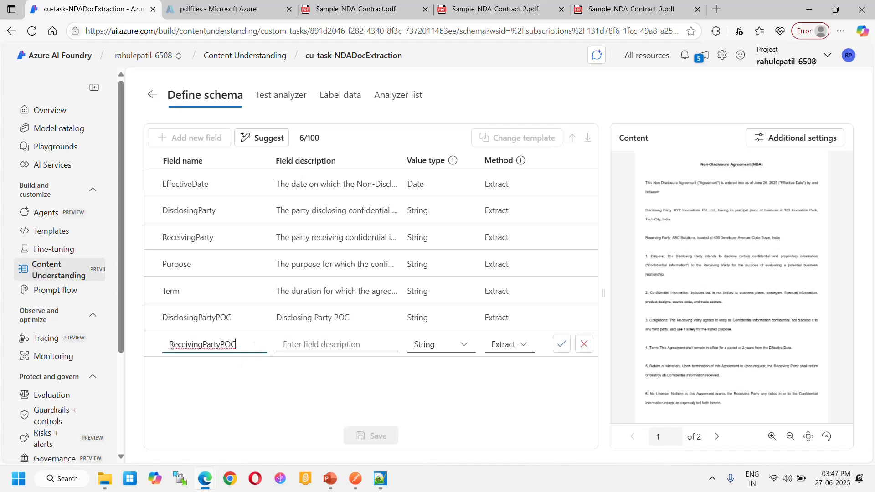
Describe the ReceivingPartyPOC field as "Receiving Party POC" and add it as a String with the Extract method
{"action": "left_click_drag", "start_coordinate": [254, 344], "coordinate": [133, 349]}
{"action": "left_click", "coordinate": [277, 351]}
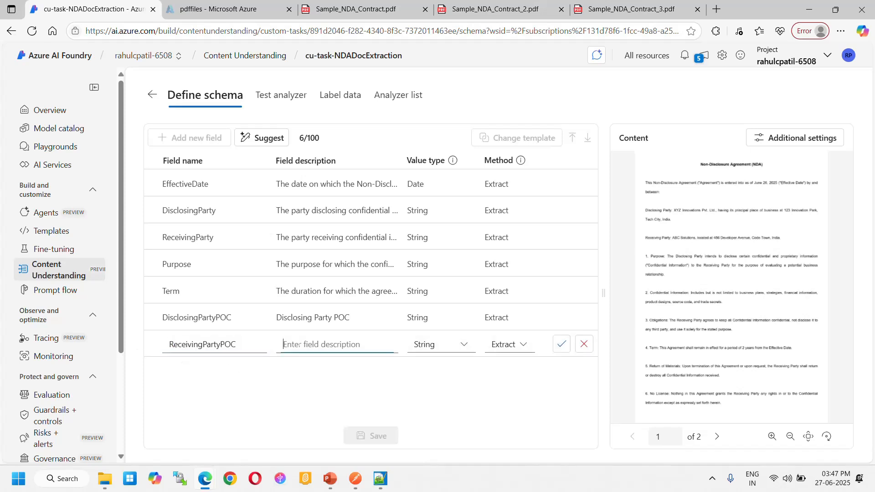
{"action": "key", "text": "ctrl+v"}
{"action": "left_click", "coordinate": [315, 344]}
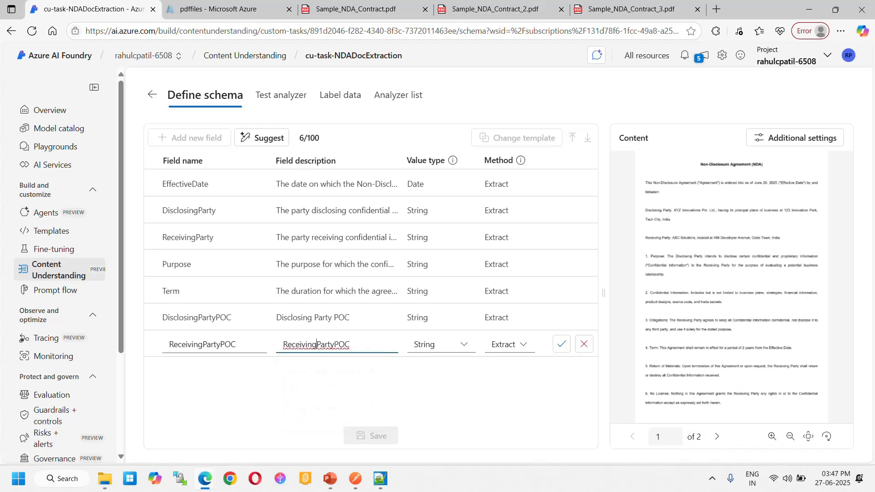
{"action": "key", "text": "Right"}
{"action": "key", "text": "Right"}
{"action": "key", "text": "Right"}
{"action": "key", "text": "Right"}
{"action": "key", "text": "Right"}
{"action": "left_click", "coordinate": [427, 388]}
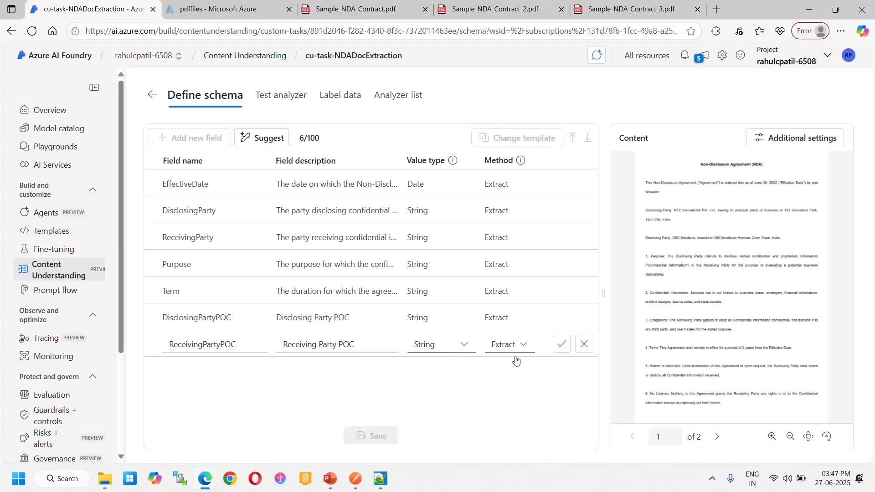
{"action": "left_click", "coordinate": [560, 344]}
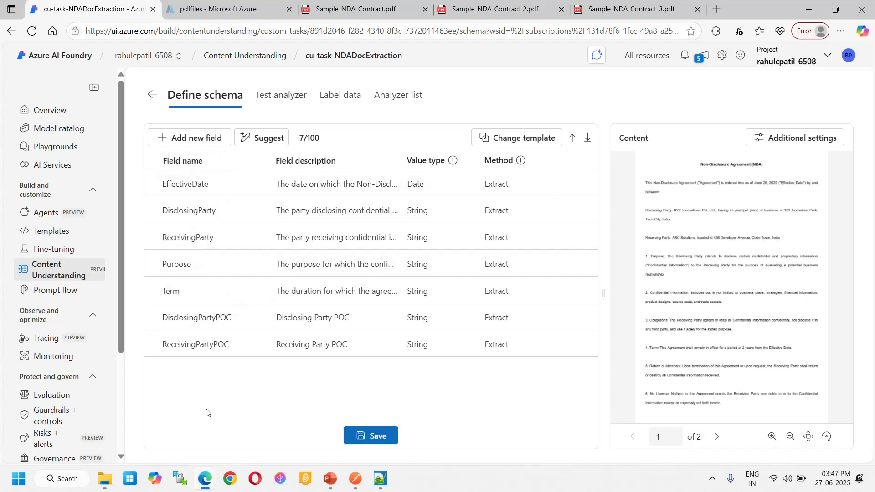
Save the schema and check the field values extracted in the analyzer test against the signature page of Sample_NDA_Contract.pdf
{"action": "left_click", "coordinate": [375, 437]}
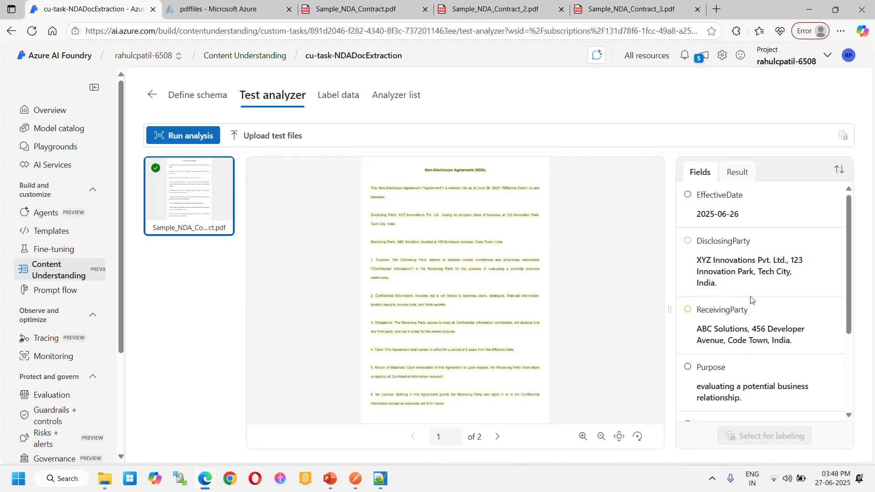
{"action": "scroll", "coordinate": [751, 299], "scroll_direction": "down", "scroll_amount": 3}
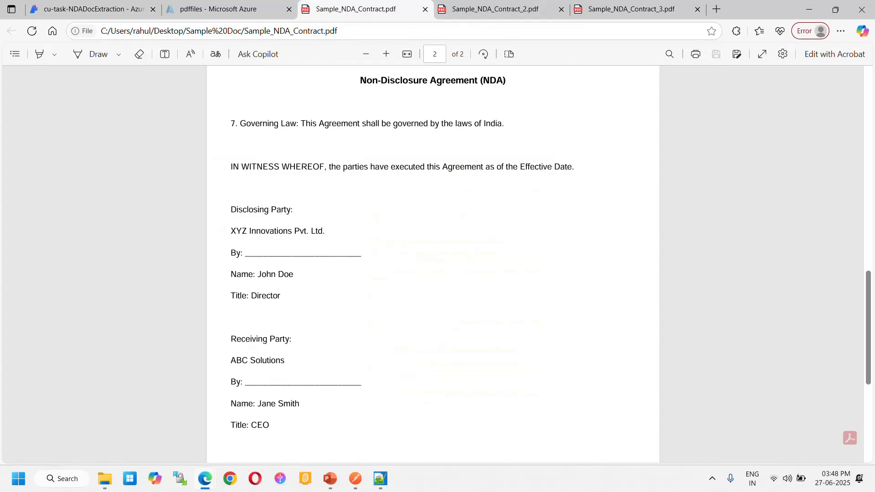
{"action": "left_click", "coordinate": [84, 10]}
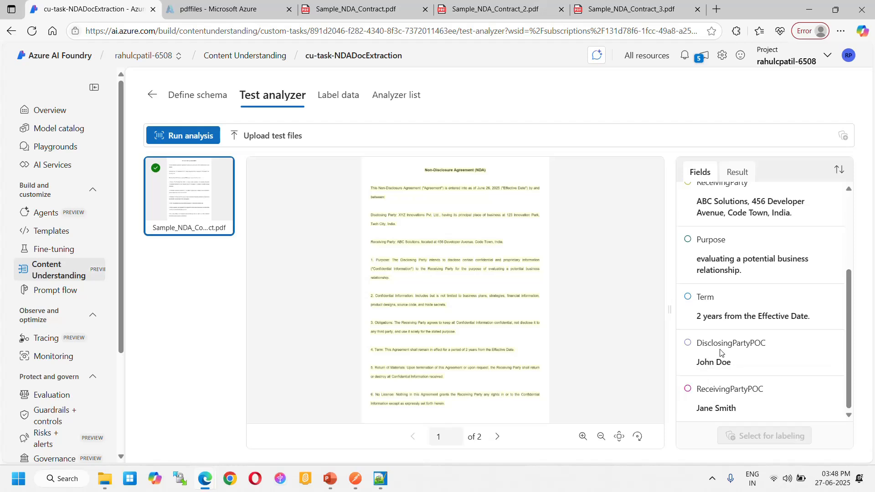
{"action": "scroll", "coordinate": [724, 347], "scroll_direction": "up", "scroll_amount": 3}
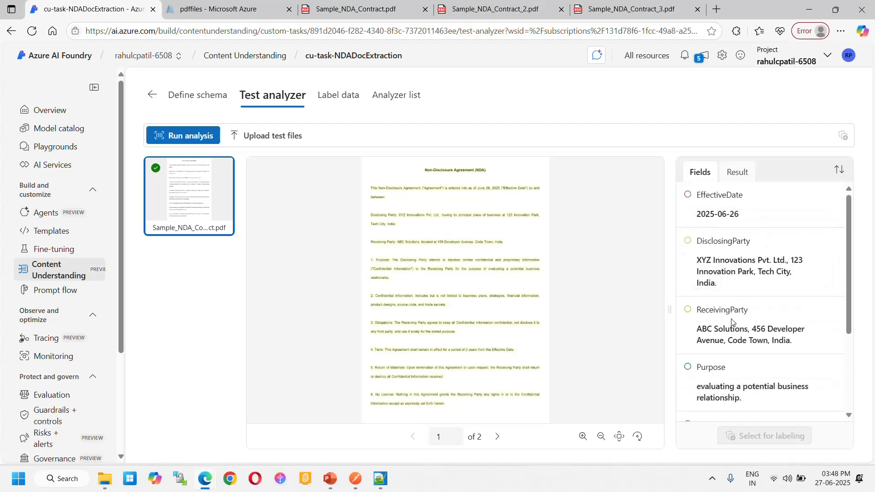
{"action": "scroll", "coordinate": [731, 337], "scroll_direction": "down", "scroll_amount": 3}
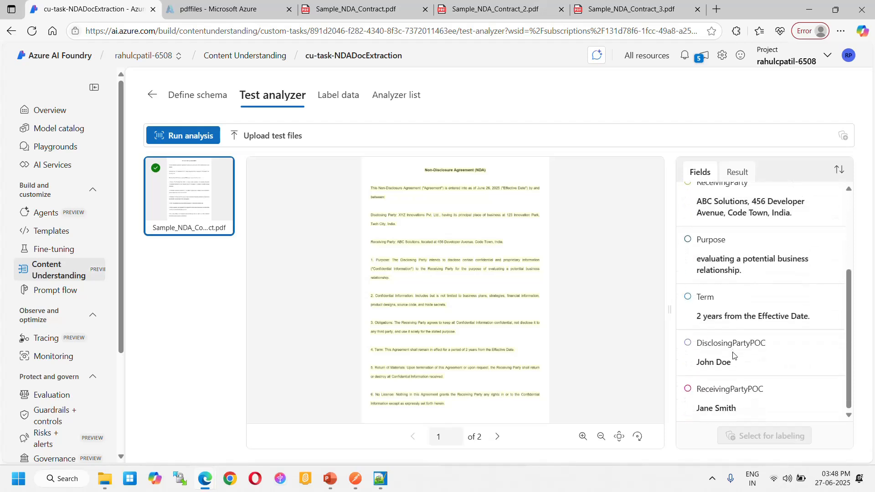
{"action": "scroll", "coordinate": [732, 318], "scroll_direction": "up", "scroll_amount": 3}
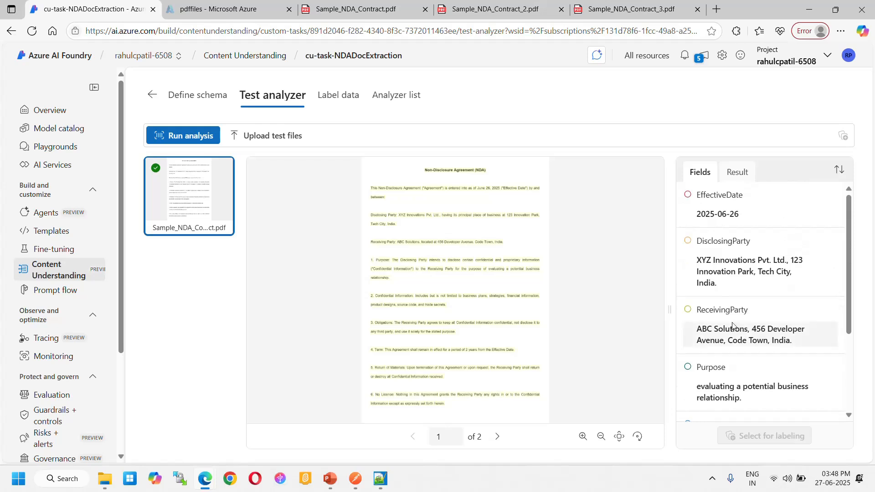
Upload Sample_NDA_Contract.pdf as labeling data and auto-label its fields
{"action": "left_click", "coordinate": [343, 100]}
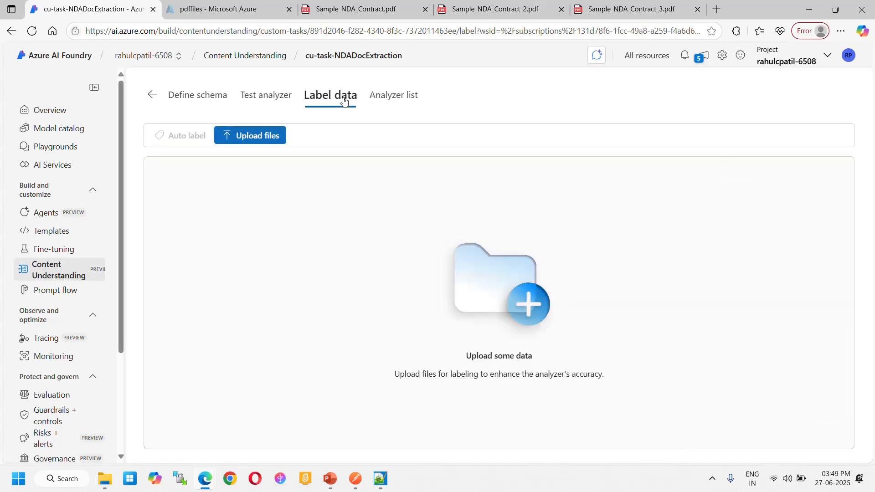
{"action": "left_click", "coordinate": [237, 137]}
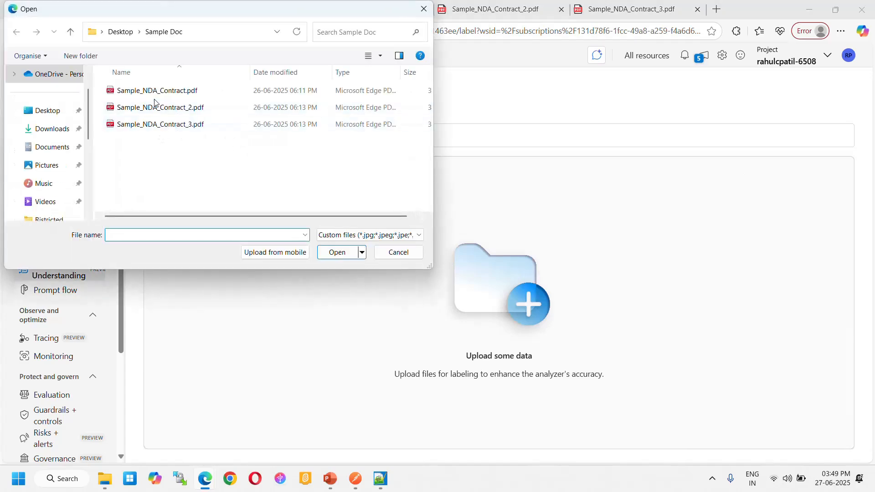
{"action": "left_click", "coordinate": [157, 90]}
{"action": "left_click", "coordinate": [336, 252]}
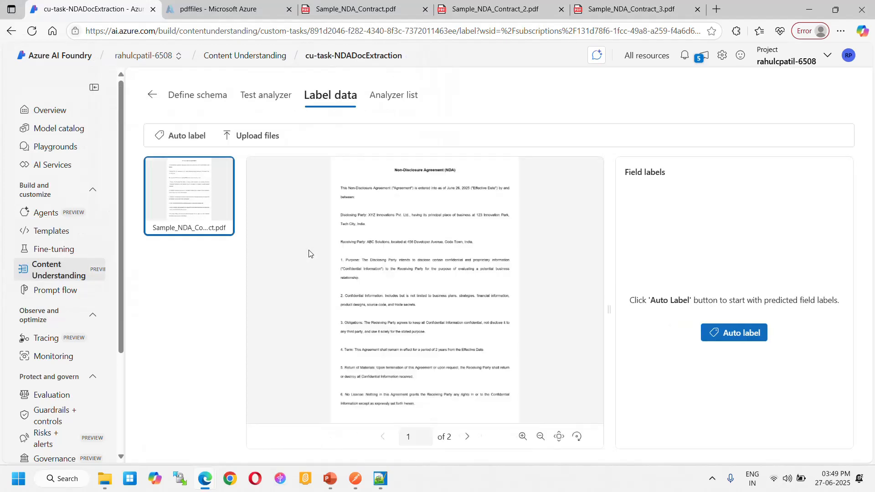
{"action": "left_click", "coordinate": [186, 138]}
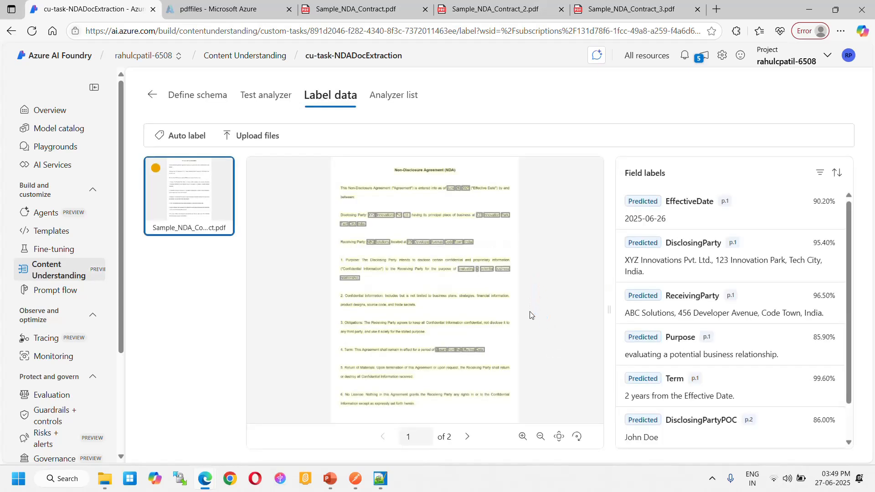
{"action": "left_click", "coordinate": [523, 436]}
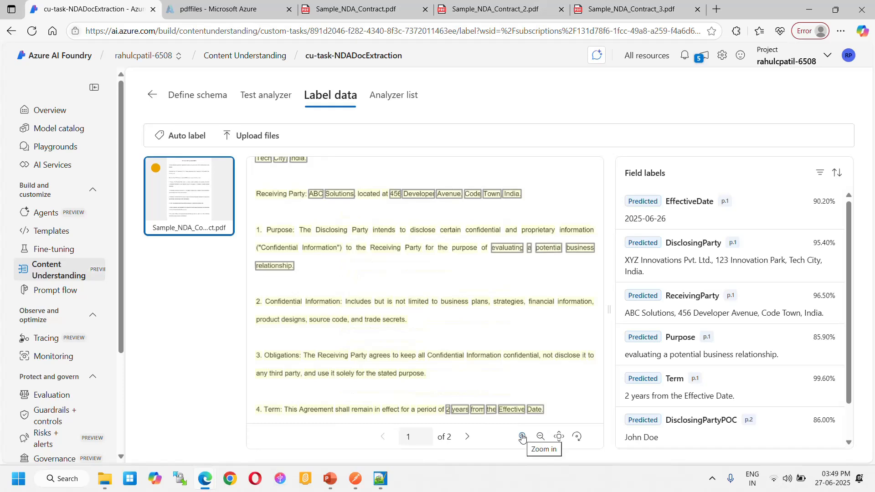
Review the predicted field labels and their confidence scores against the highlighted text on both pages of Sample_NDA_Contract.pdf
{"action": "left_click", "coordinate": [522, 436]}
{"action": "scroll", "coordinate": [421, 271], "scroll_direction": "down", "scroll_amount": 5}
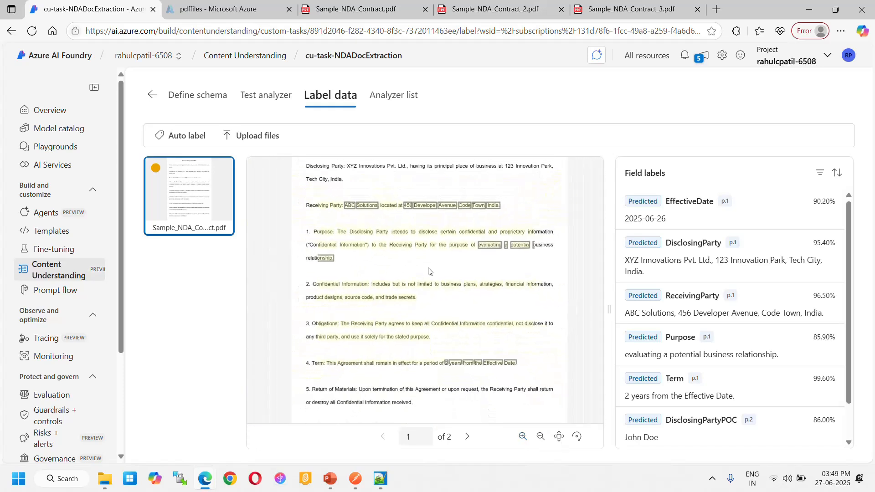
{"action": "scroll", "coordinate": [430, 272], "scroll_direction": "up", "scroll_amount": 1}
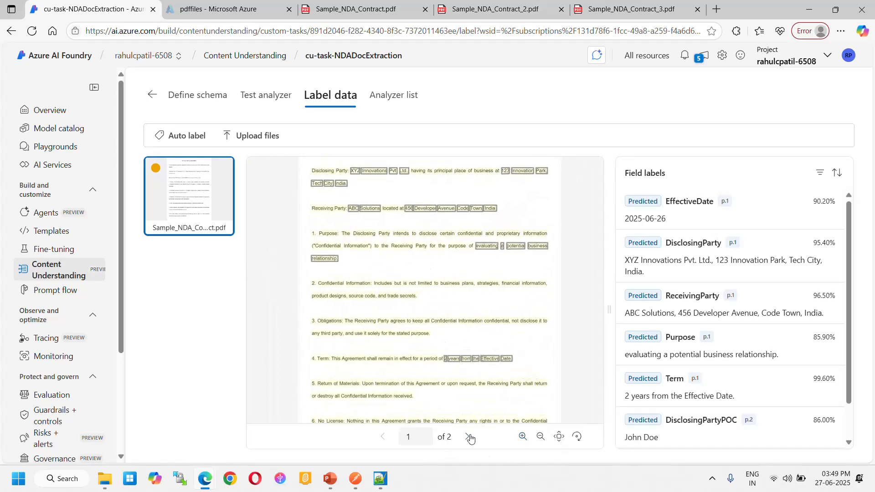
{"action": "scroll", "coordinate": [738, 385], "scroll_direction": "down", "scroll_amount": 1}
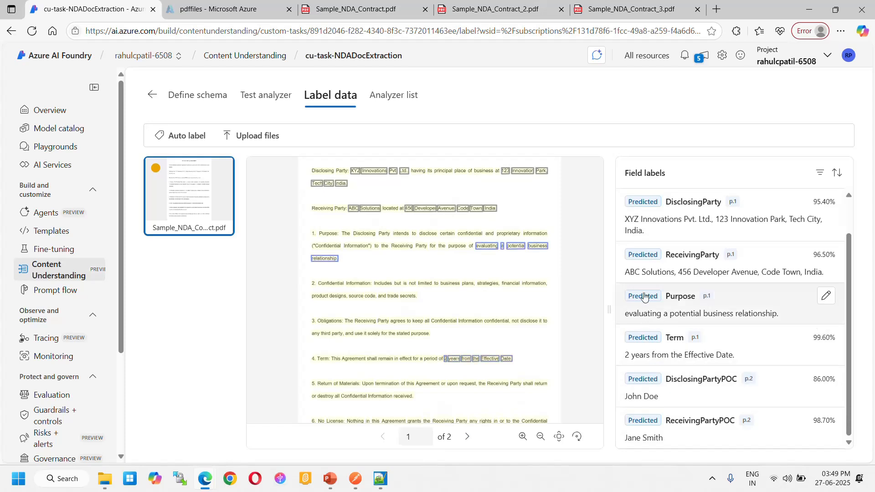
{"action": "scroll", "coordinate": [645, 283], "scroll_direction": "up", "scroll_amount": 1}
{"action": "scroll", "coordinate": [674, 296], "scroll_direction": "down", "scroll_amount": 1}
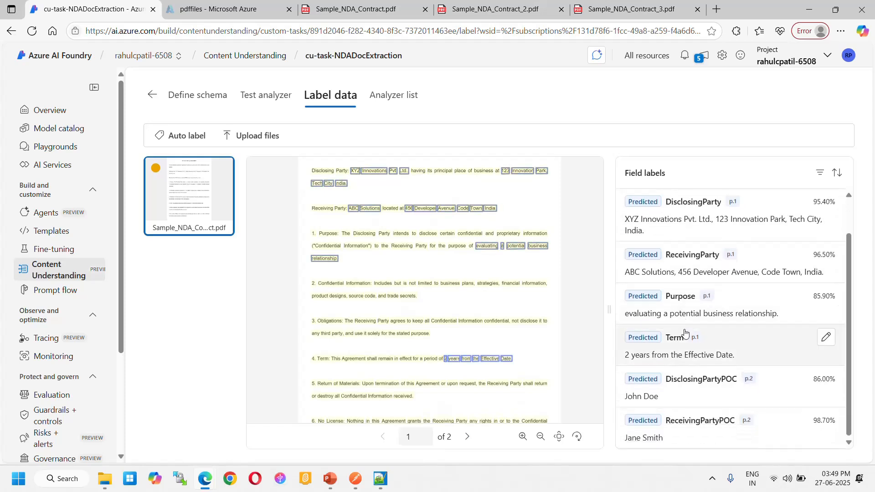
{"action": "scroll", "coordinate": [790, 278], "scroll_direction": "up", "scroll_amount": 1}
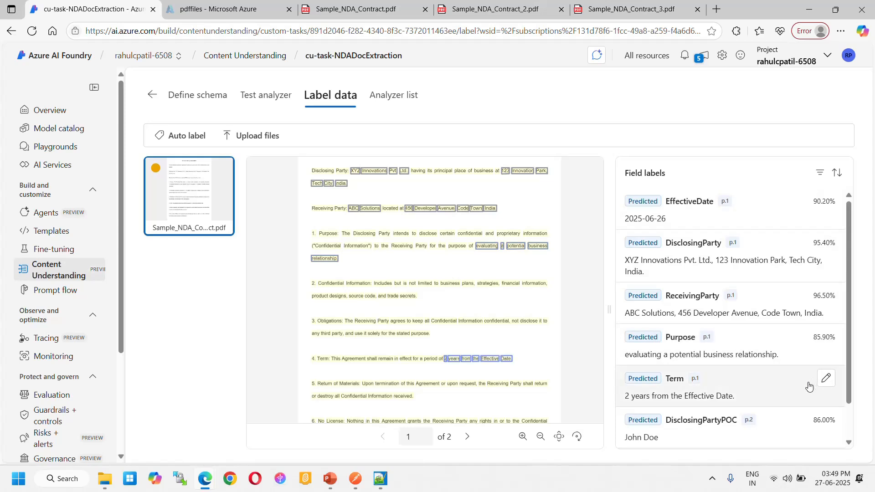
{"action": "scroll", "coordinate": [804, 385], "scroll_direction": "down", "scroll_amount": 1}
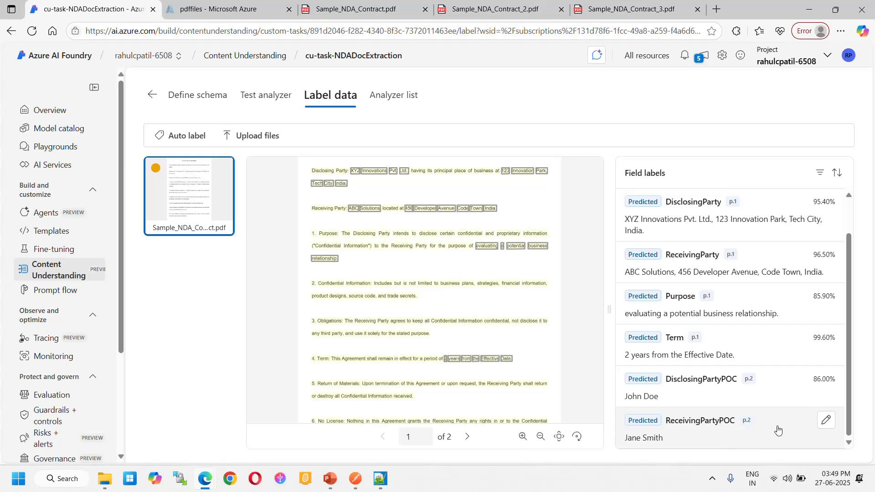
{"action": "left_click", "coordinate": [469, 438]}
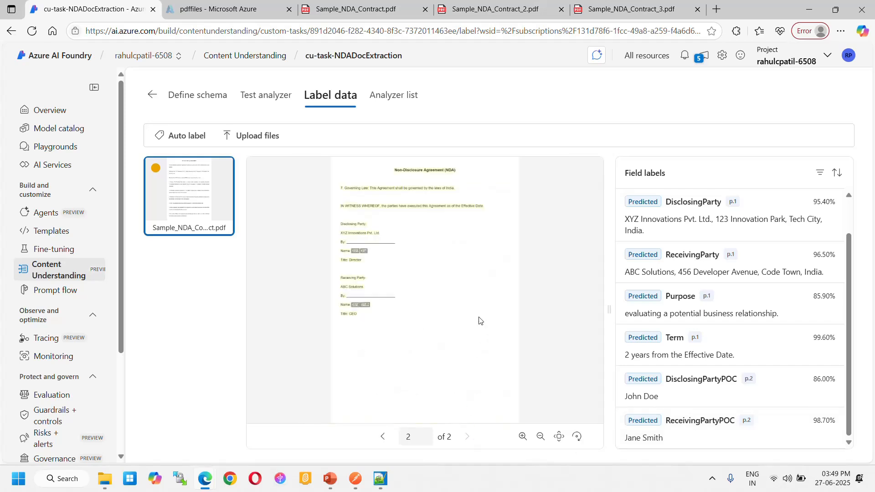
{"action": "mouse_move", "coordinate": [758, 434]}
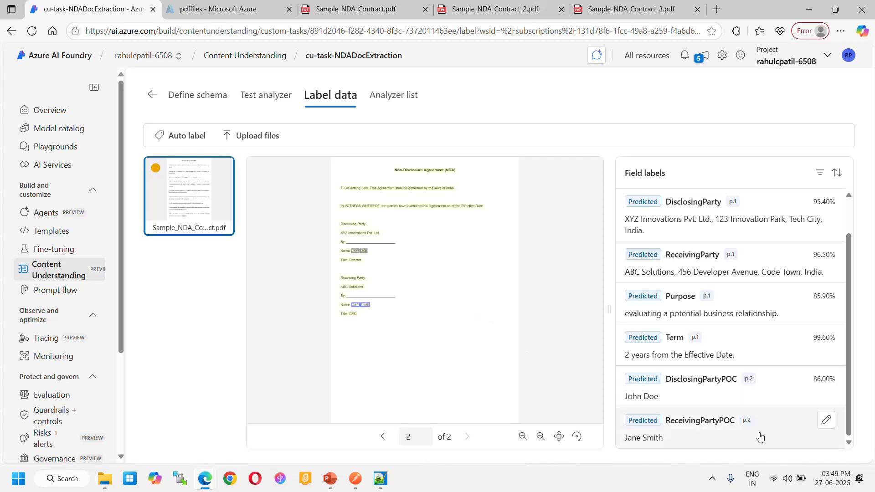
{"action": "left_click", "coordinate": [827, 423]}
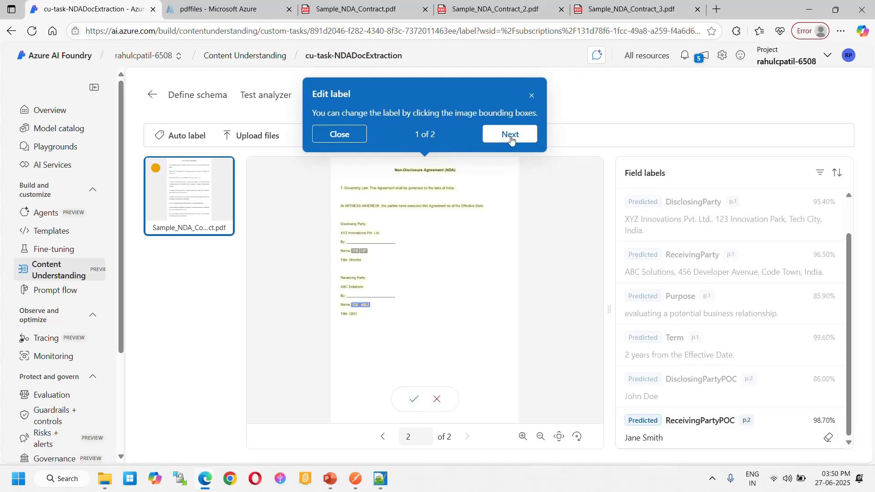
{"action": "left_click", "coordinate": [510, 135]}
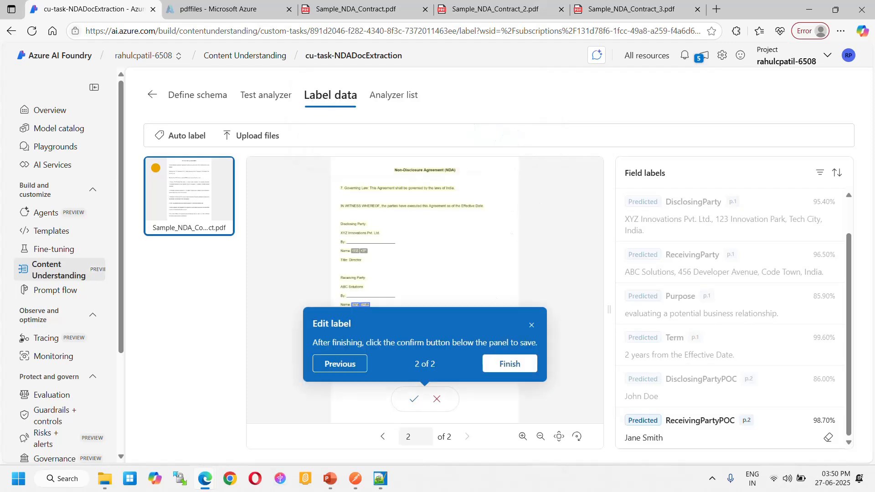
{"action": "left_click", "coordinate": [499, 366]}
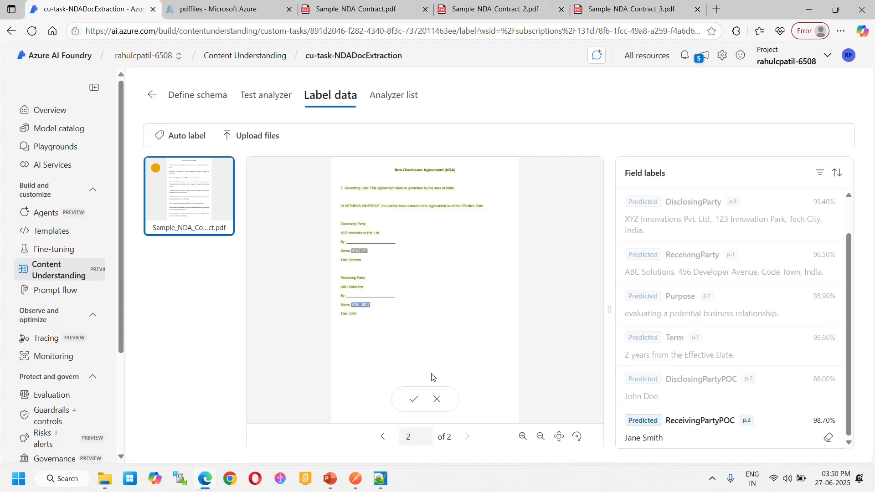
{"action": "left_click", "coordinate": [437, 401]}
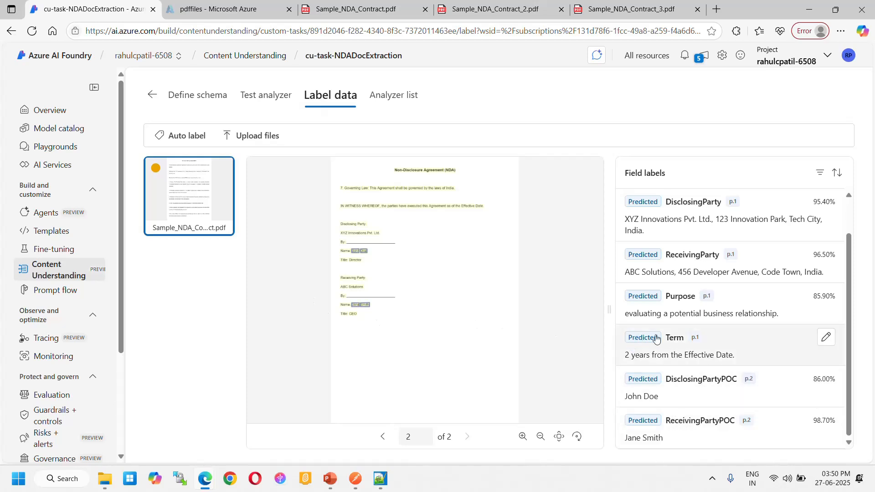
Upload Sample_NDA_Contract_2.pdf as a test file in the analyzer test and run the analysis on it
{"action": "left_click", "coordinate": [260, 104]}
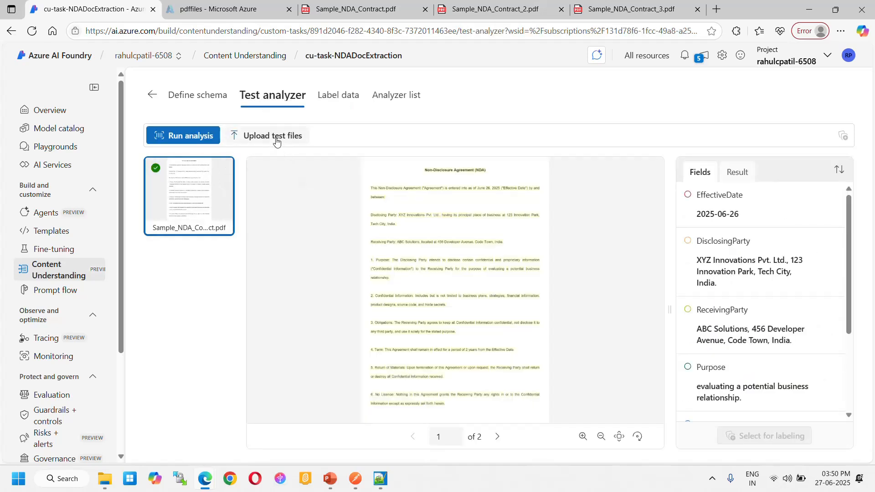
{"action": "left_click", "coordinate": [261, 140]}
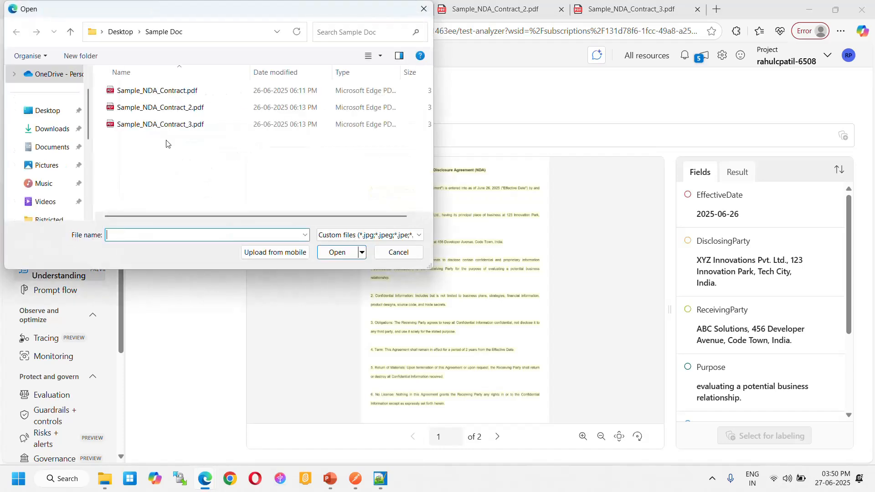
{"action": "left_click", "coordinate": [159, 108]}
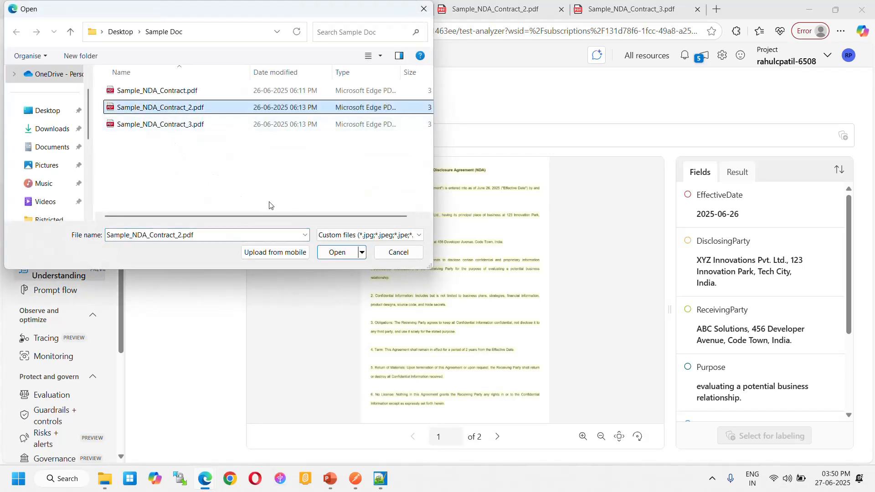
{"action": "left_click", "coordinate": [332, 253]}
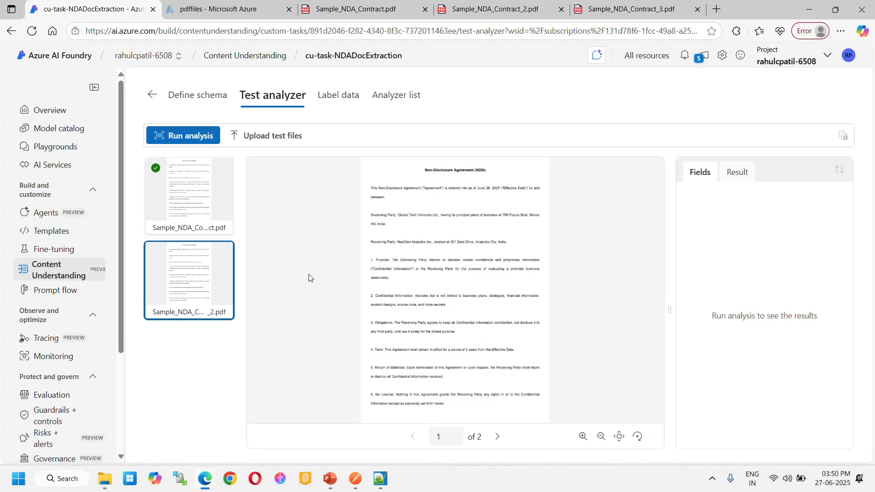
{"action": "mouse_move", "coordinate": [196, 280]}
{"action": "left_click", "coordinate": [186, 135]}
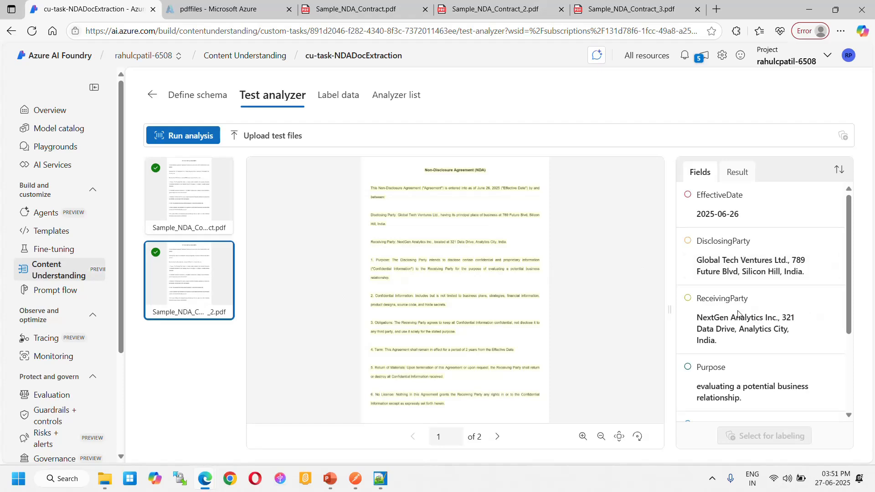
Compare the field values extracted from Sample_NDA_Contract_2.pdf with the PDF's party details and signature page, and return to the custom task
{"action": "scroll", "coordinate": [740, 326], "scroll_direction": "down", "scroll_amount": 3}
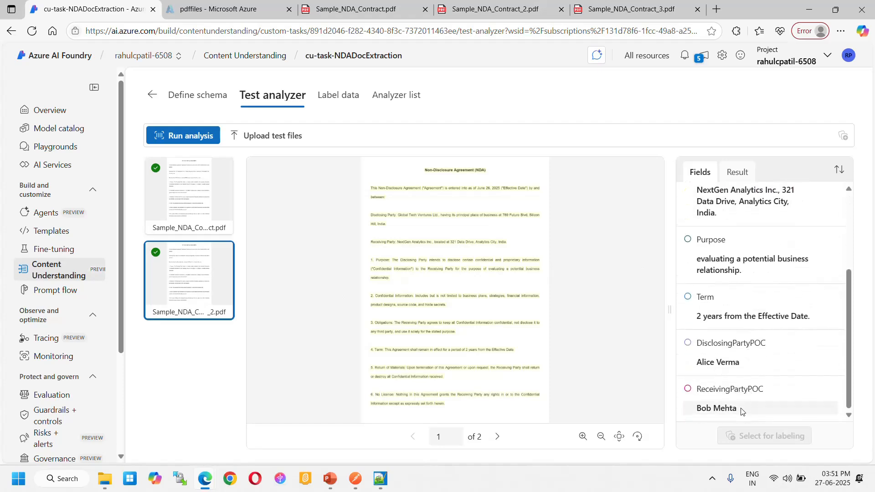
{"action": "left_click", "coordinate": [503, 10]}
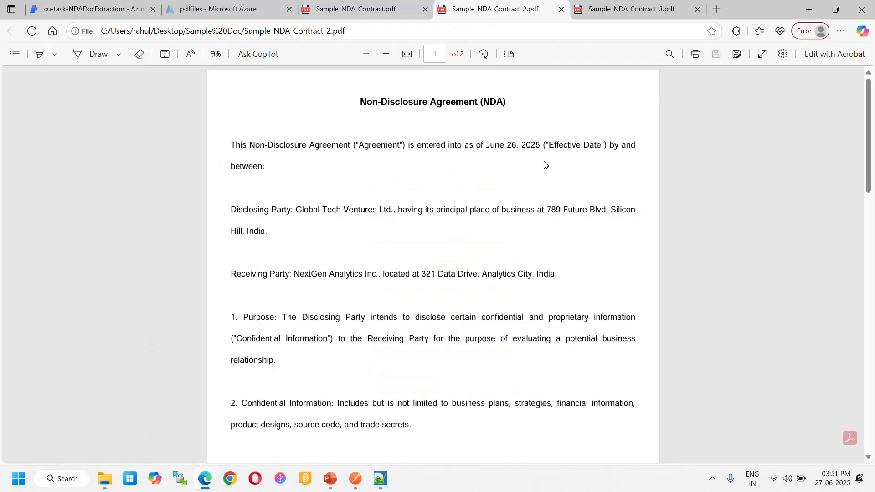
{"action": "key", "text": "alt+Tab"}
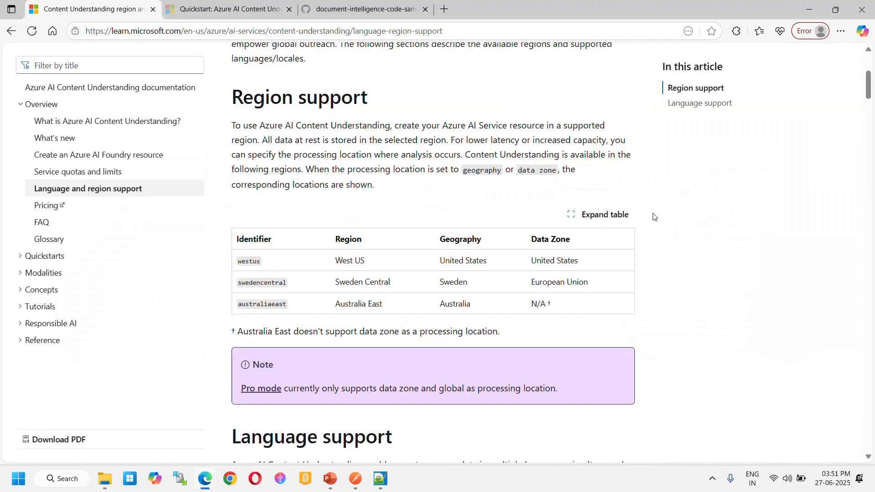
{"action": "key", "text": "alt+Tab"}
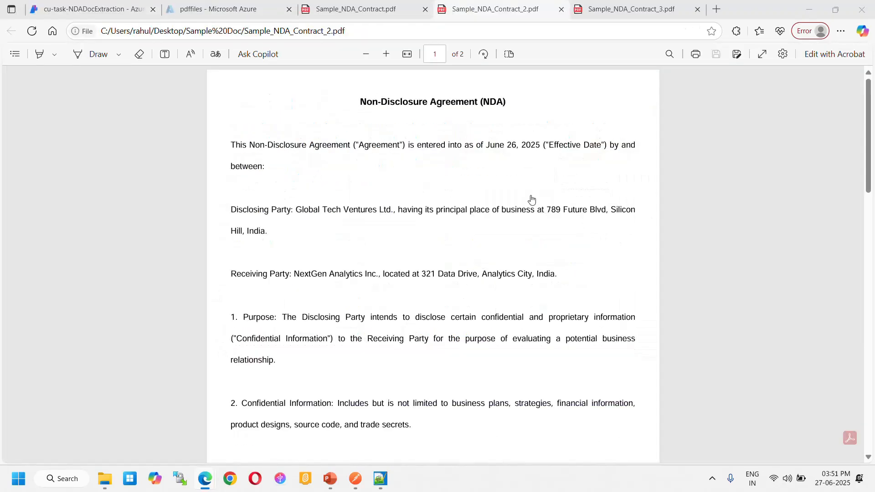
{"action": "left_click", "coordinate": [115, 5]}
{"action": "scroll", "coordinate": [770, 247], "scroll_direction": "up", "scroll_amount": 3}
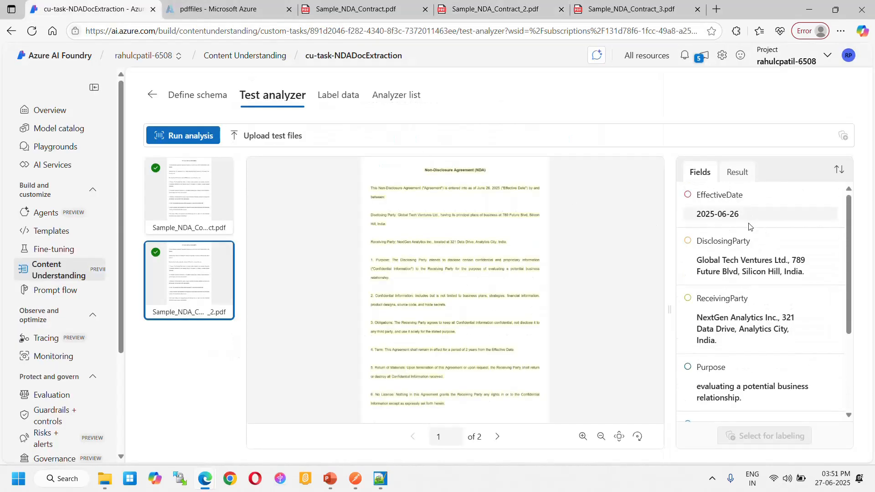
{"action": "scroll", "coordinate": [758, 284], "scroll_direction": "down", "scroll_amount": 3}
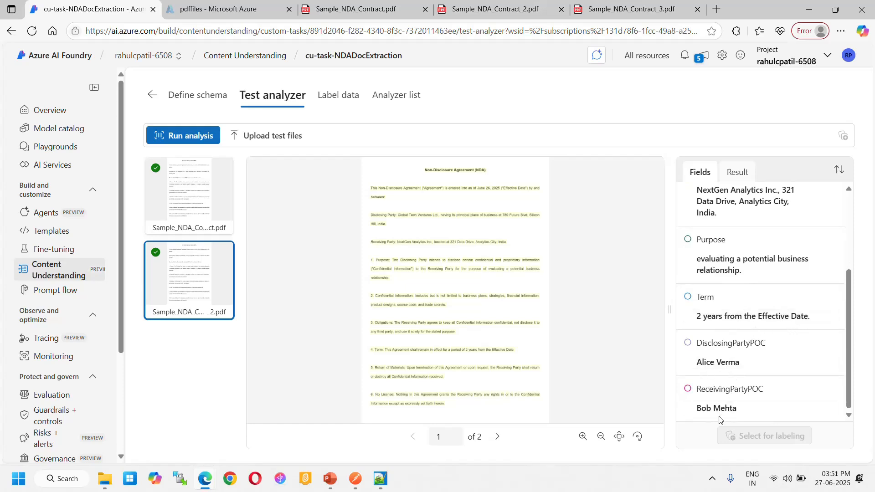
{"action": "left_click", "coordinate": [501, 14]}
{"action": "scroll", "coordinate": [356, 273], "scroll_direction": "down", "scroll_amount": 5}
{"action": "scroll", "coordinate": [291, 305], "scroll_direction": "down", "scroll_amount": 8}
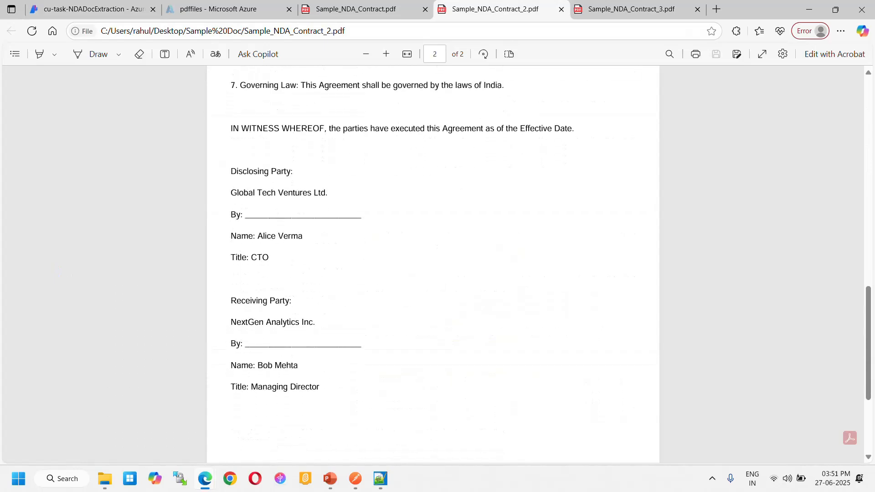
{"action": "scroll", "coordinate": [291, 305], "scroll_direction": "up", "scroll_amount": 2}
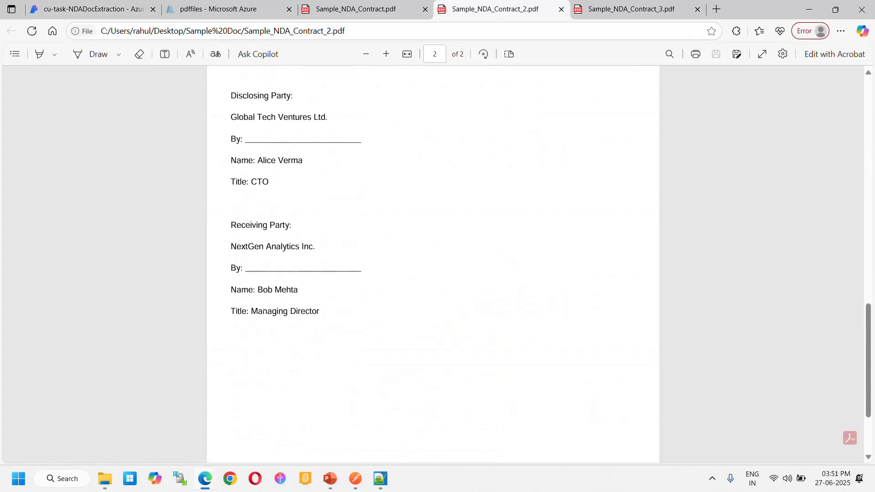
{"action": "scroll", "coordinate": [320, 306], "scroll_direction": "up", "scroll_amount": 9}
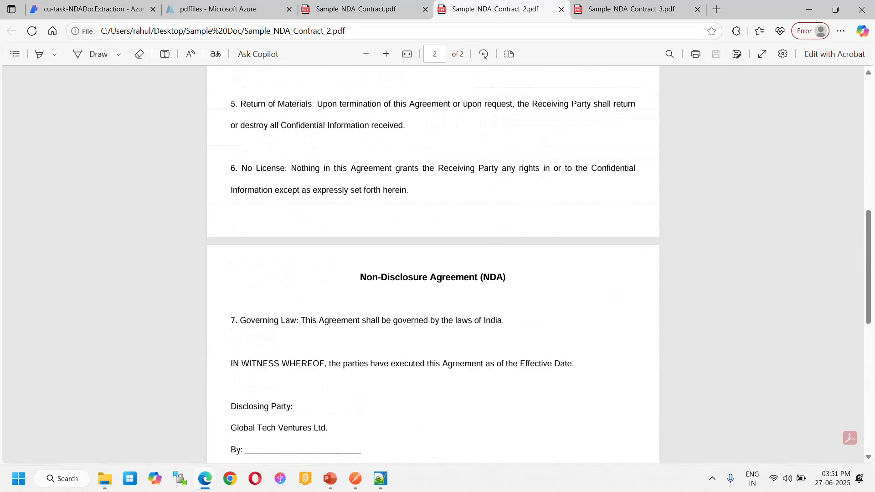
{"action": "scroll", "coordinate": [372, 290], "scroll_direction": "up", "scroll_amount": 2}
{"action": "left_click", "coordinate": [98, 9]}
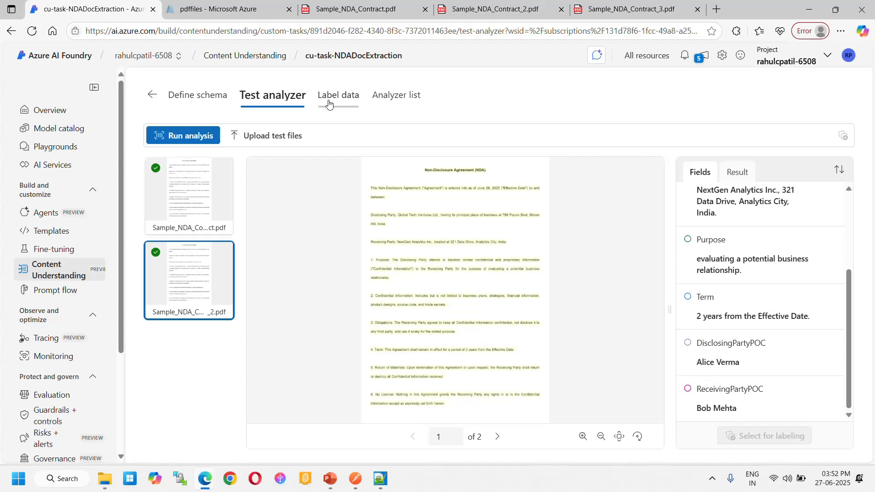
Build a Content Understanding analyzer named NDADocExtraction without a description and refresh the analyzer list
{"action": "left_click", "coordinate": [387, 101]}
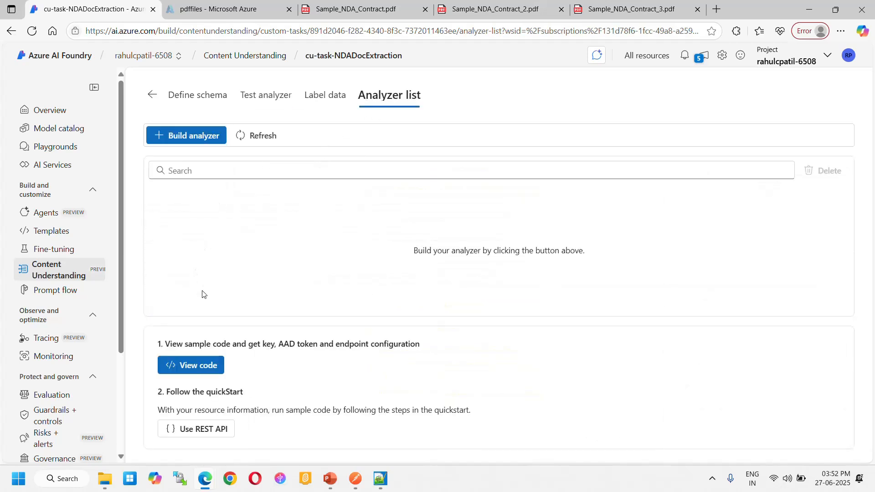
{"action": "left_click", "coordinate": [187, 136]}
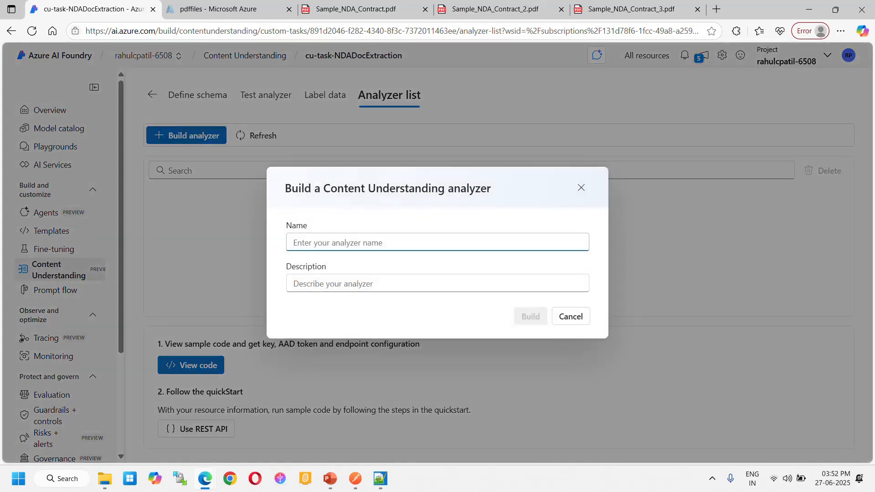
{"action": "type", "text": "NDAD"}
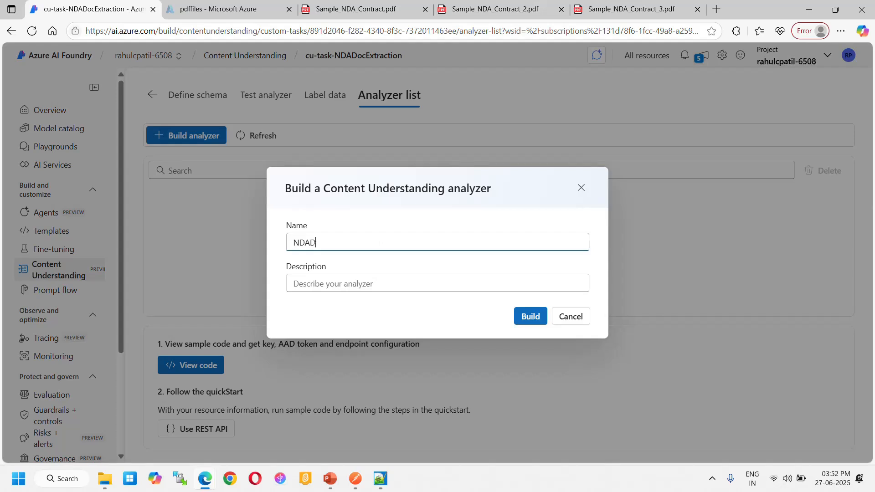
{"action": "type", "text": "ocExtraction"}
{"action": "left_click", "coordinate": [527, 319]}
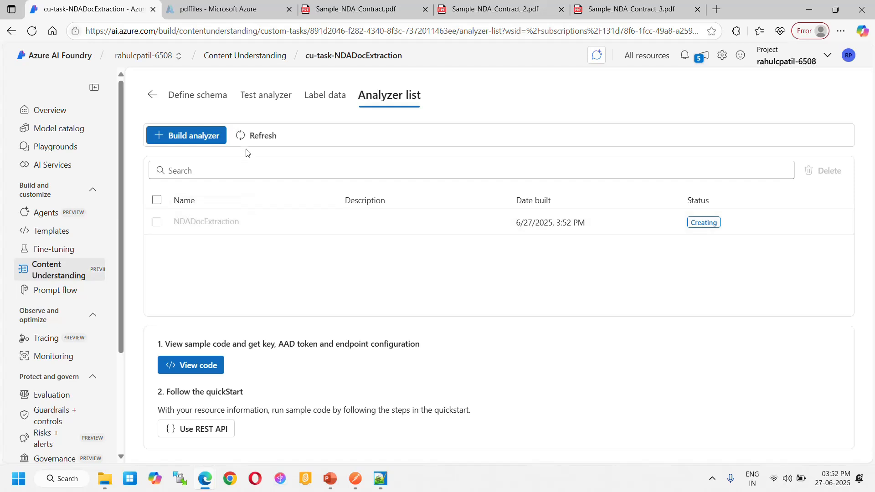
{"action": "left_click", "coordinate": [252, 138]}
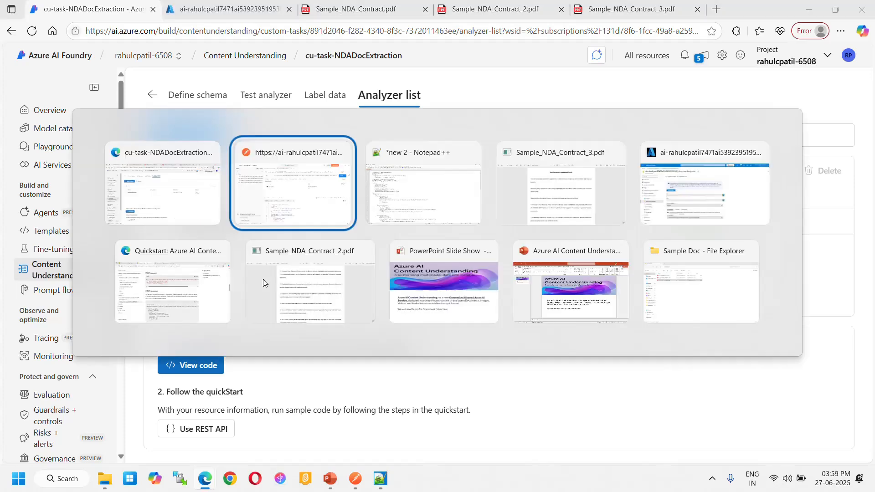
Switch to the PowerPoint slide show on Azure AI Content Understanding
{"action": "key", "text": "Tab"}
{"action": "key", "text": "Tab"}
{"action": "key", "text": "Tab"}
{"action": "key", "text": "Tab"}
{"action": "key", "text": "Tab"}
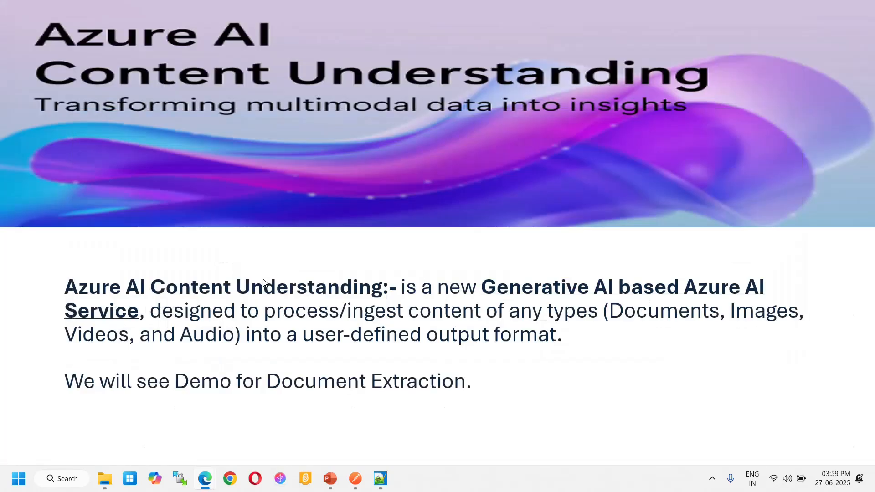